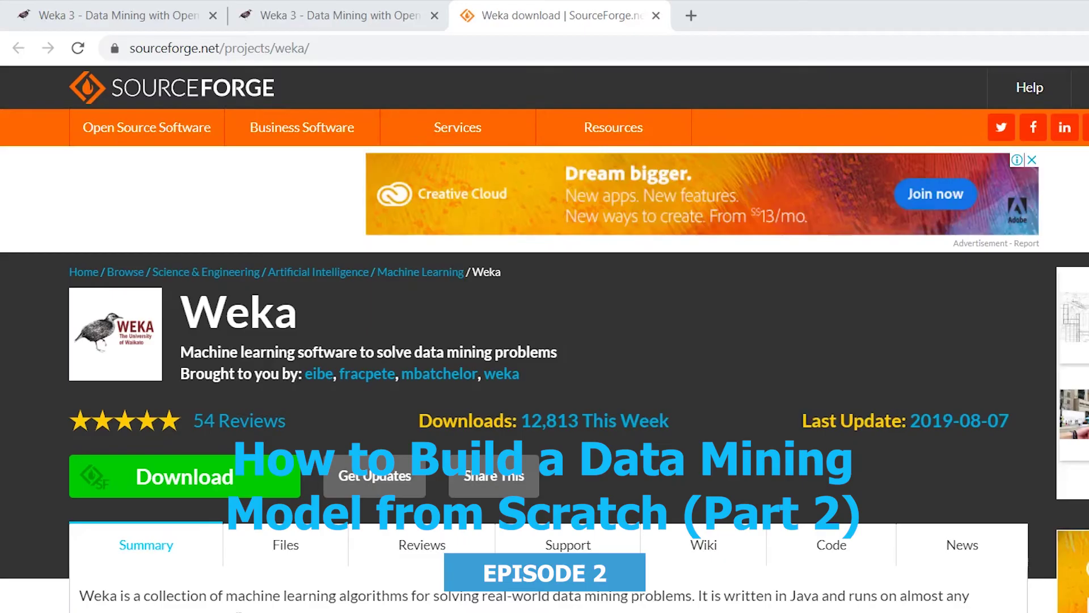
- Bring up the Start menu and scroll to the Weka 3.8.3 folder under W
key("super")
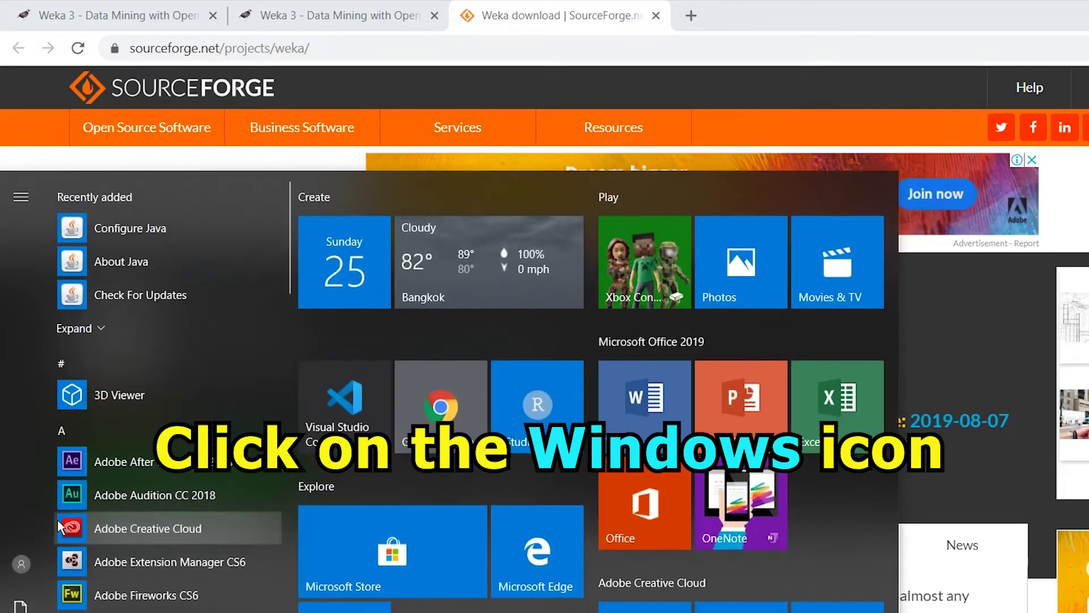
scroll(154, 522, "down", 4)
scroll(154, 522, "down", 4)
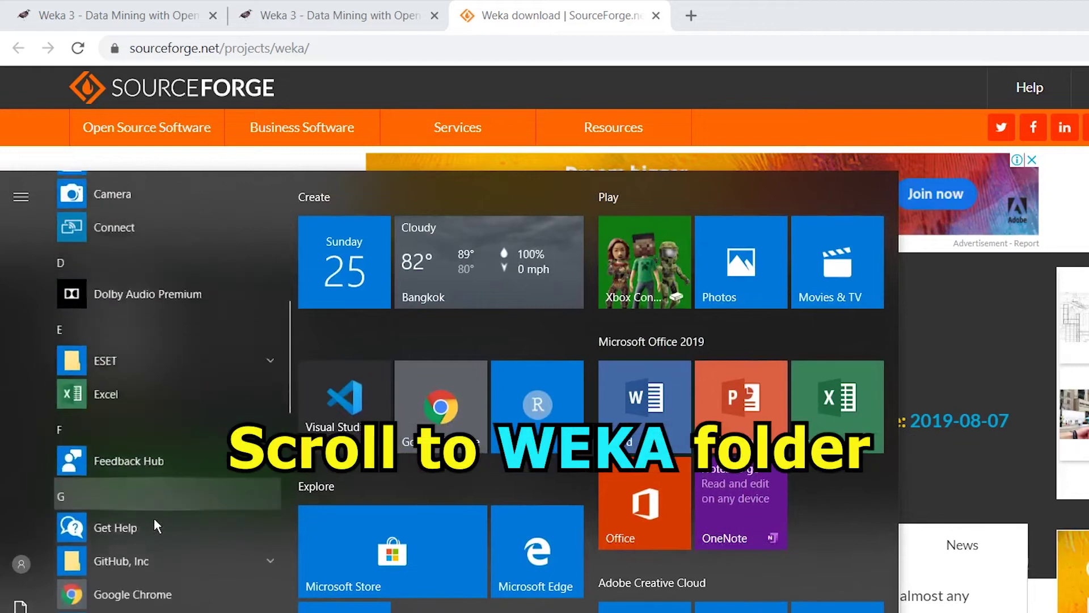
scroll(155, 523, "down", 4)
scroll(154, 526, "down", 3)
scroll(154, 525, "down", 3)
scroll(155, 525, "down", 3)
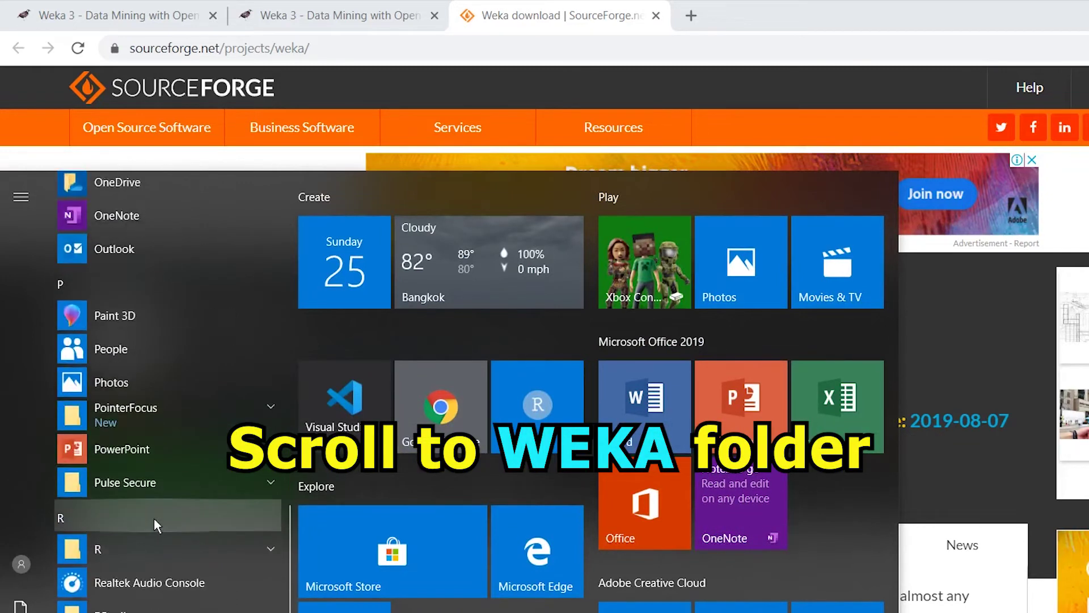
scroll(154, 525, "down", 3)
scroll(153, 525, "down", 2)
scroll(154, 524, "down", 2)
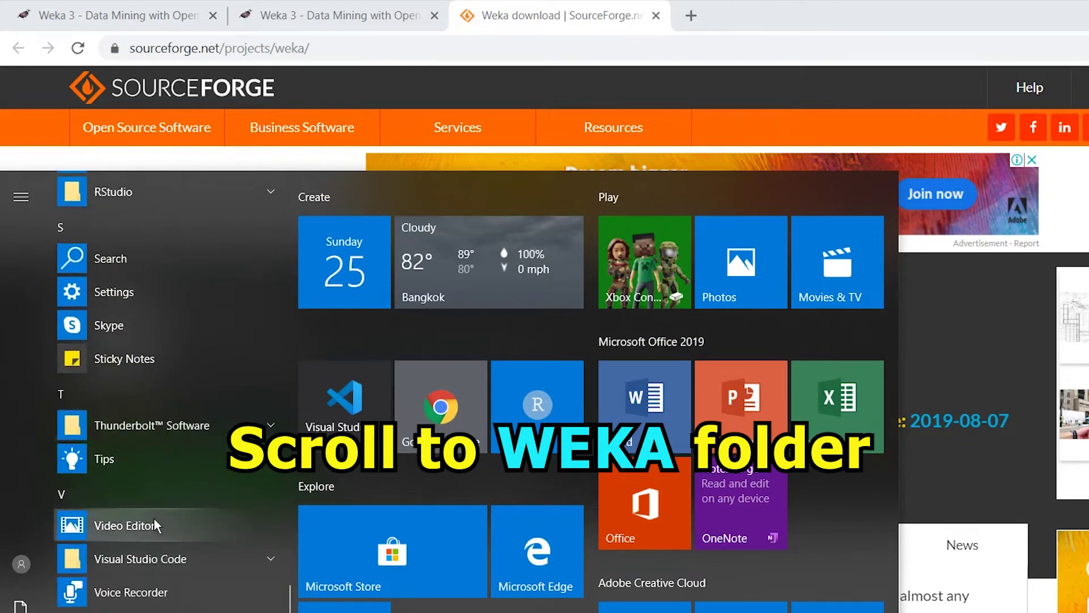
scroll(154, 525, "down", 3)
scroll(154, 520, "down", 1)
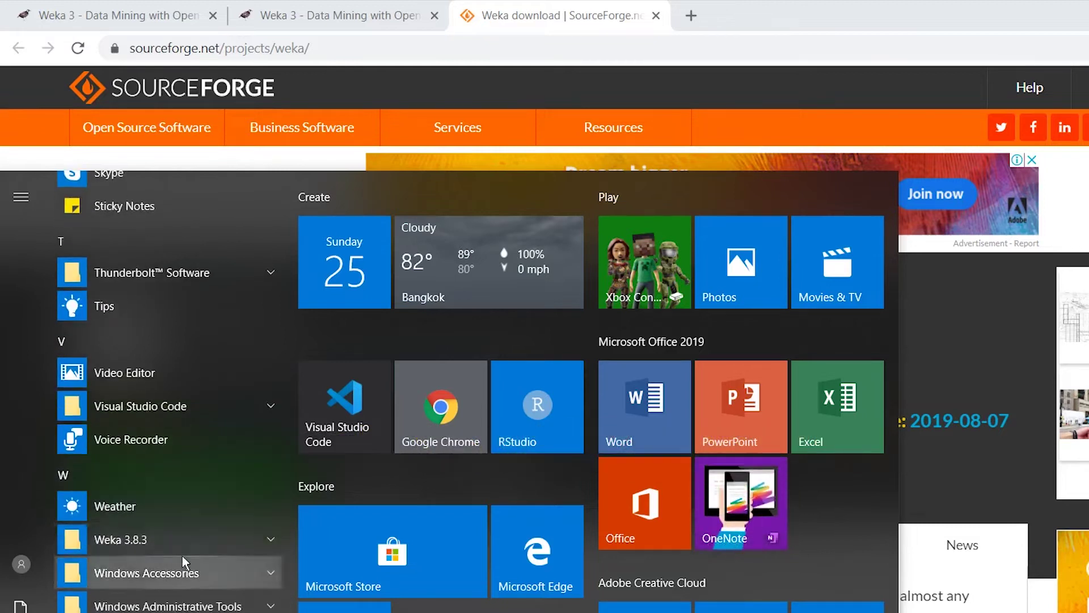
- Launch Weka 3.8.3 from its Start menu group and dismiss the package manager notice
left_click(144, 537)
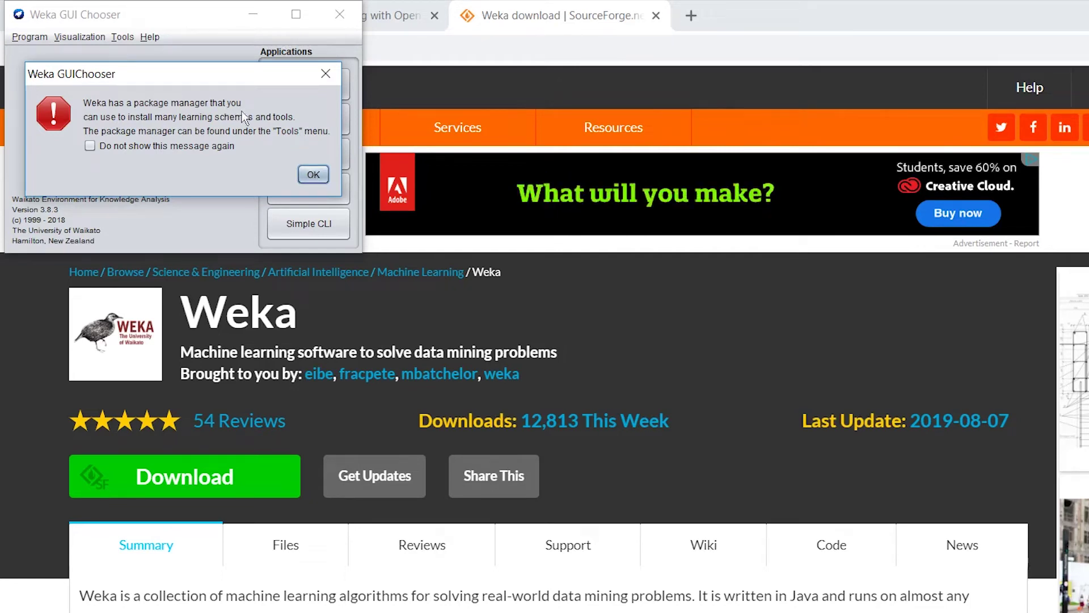
left_click(312, 176)
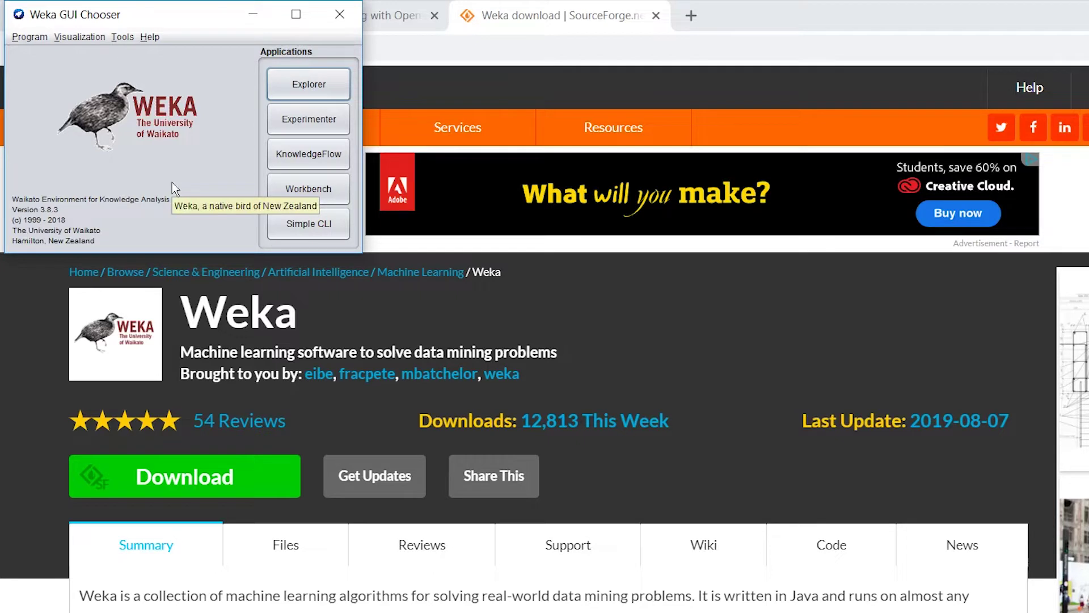
- Start the Weka Explorer from the GUI Chooser
left_click(318, 78)
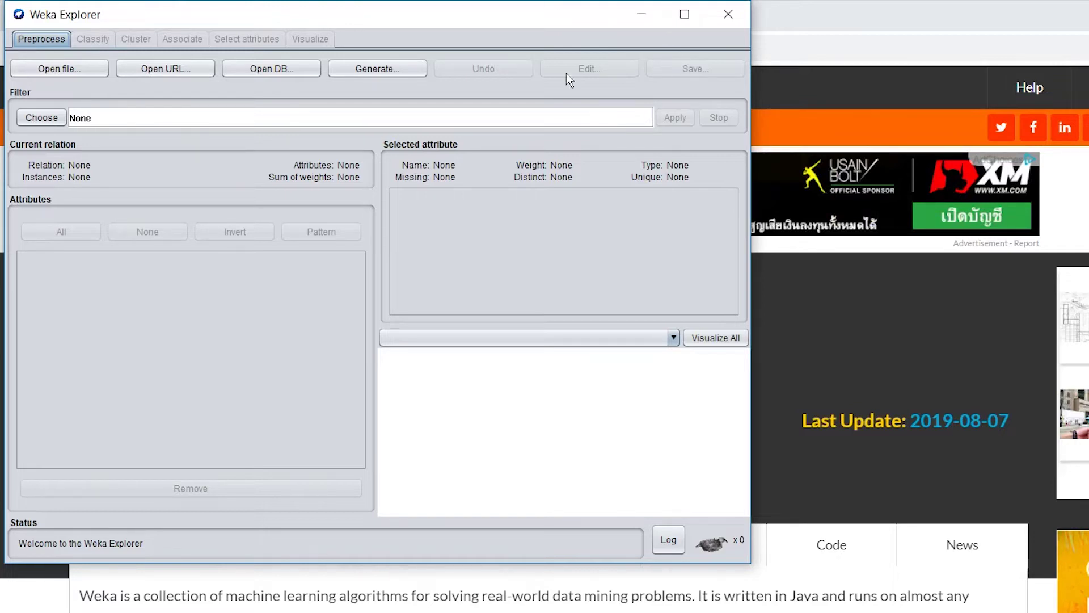
- Bring up the Open file dialog and switch to browsing Local Disk (C:)
left_click(86, 68)
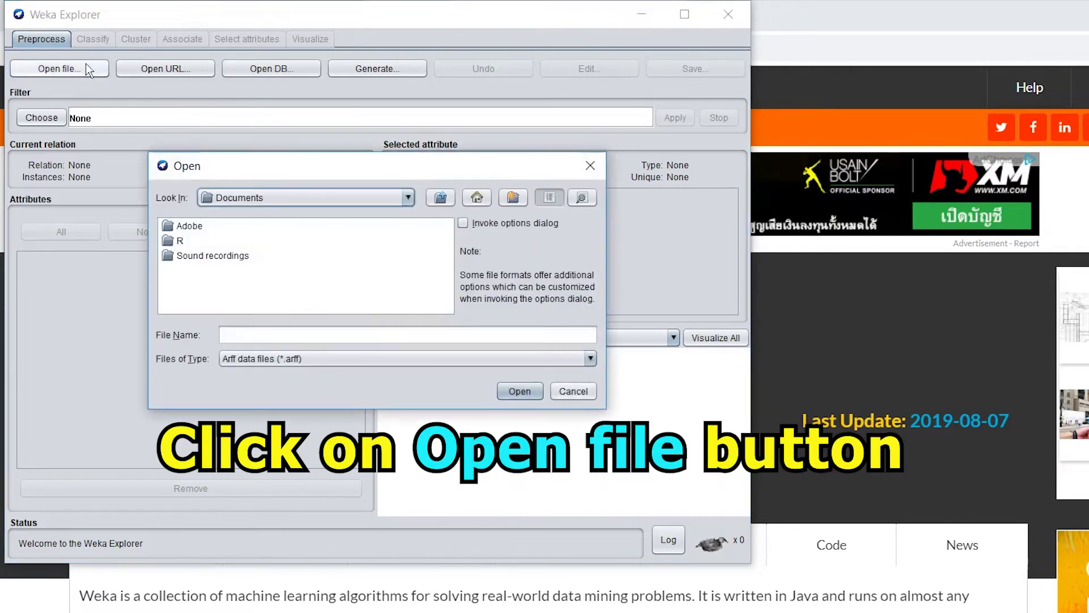
left_click(327, 197)
left_click(413, 250)
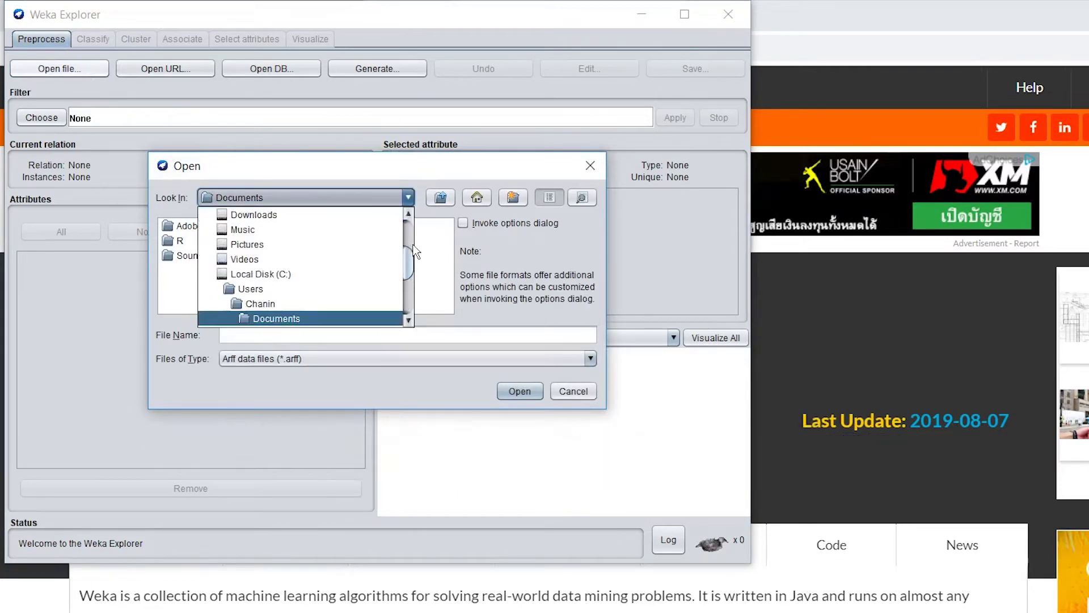
left_click(281, 275)
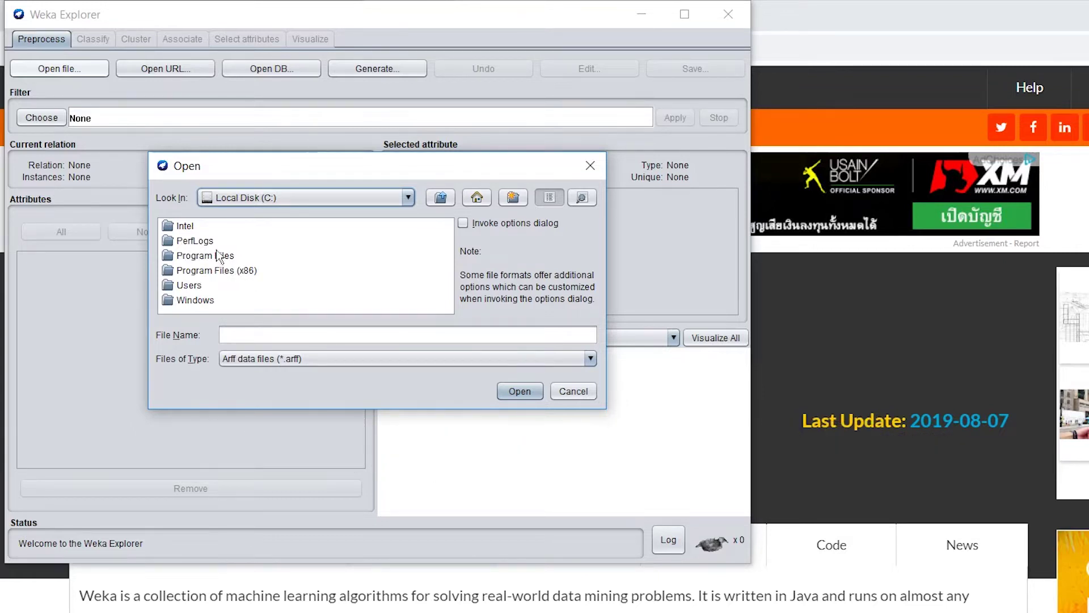
- Go to Program Files > Weka-3-8 > data and load iris.arff
left_click(236, 254)
double_click(235, 253)
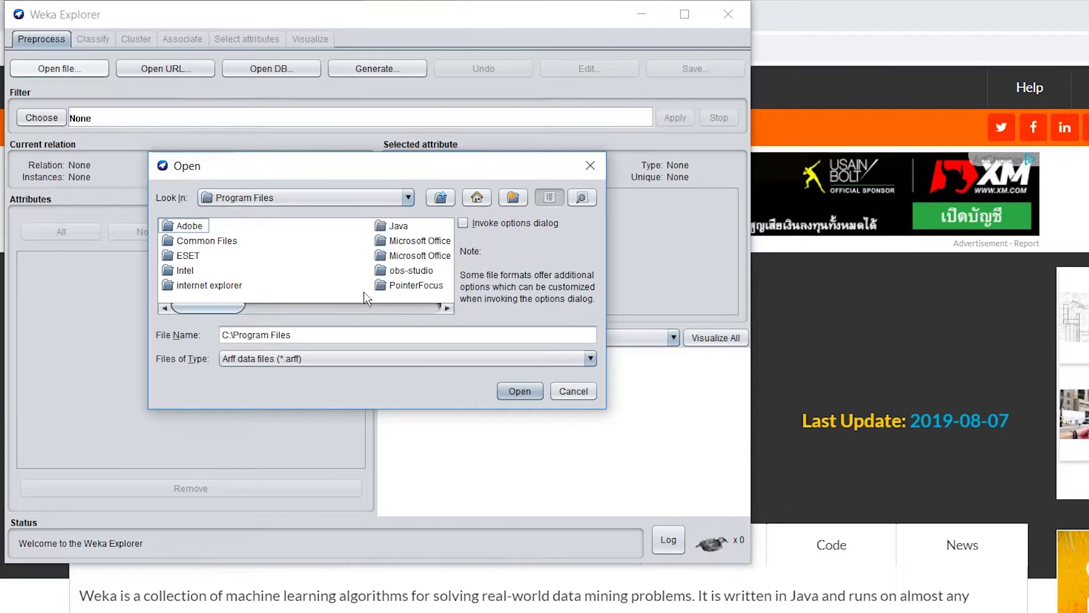
left_click(408, 311)
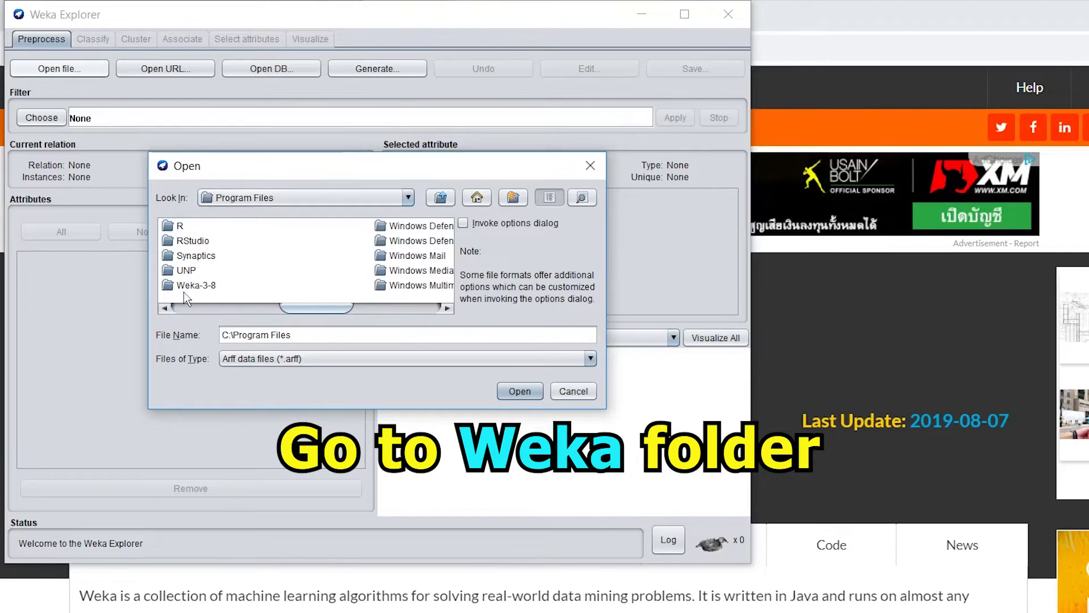
double_click(197, 286)
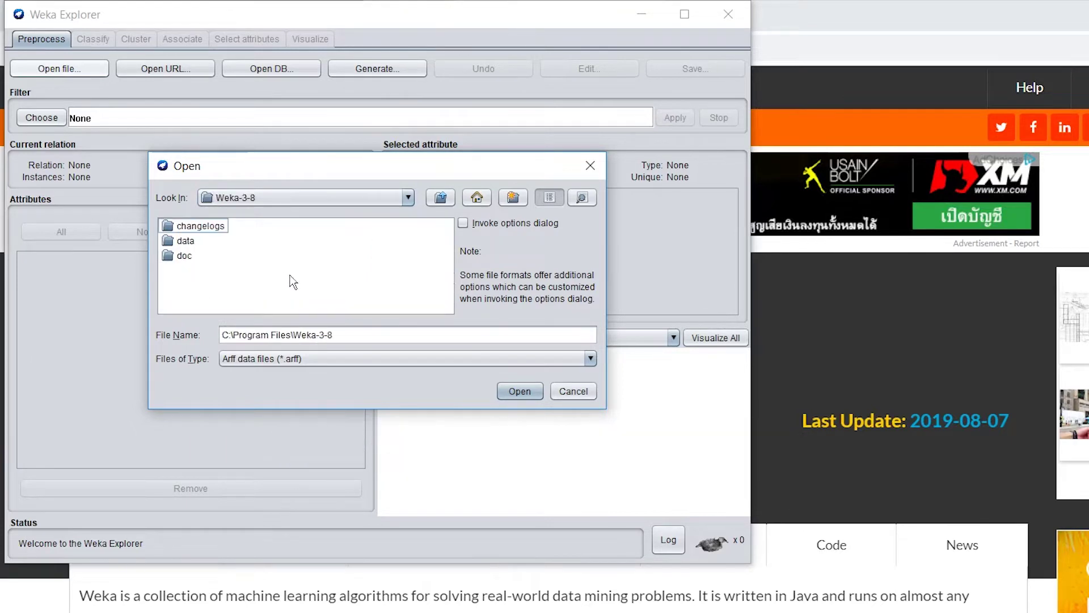
left_click(190, 244)
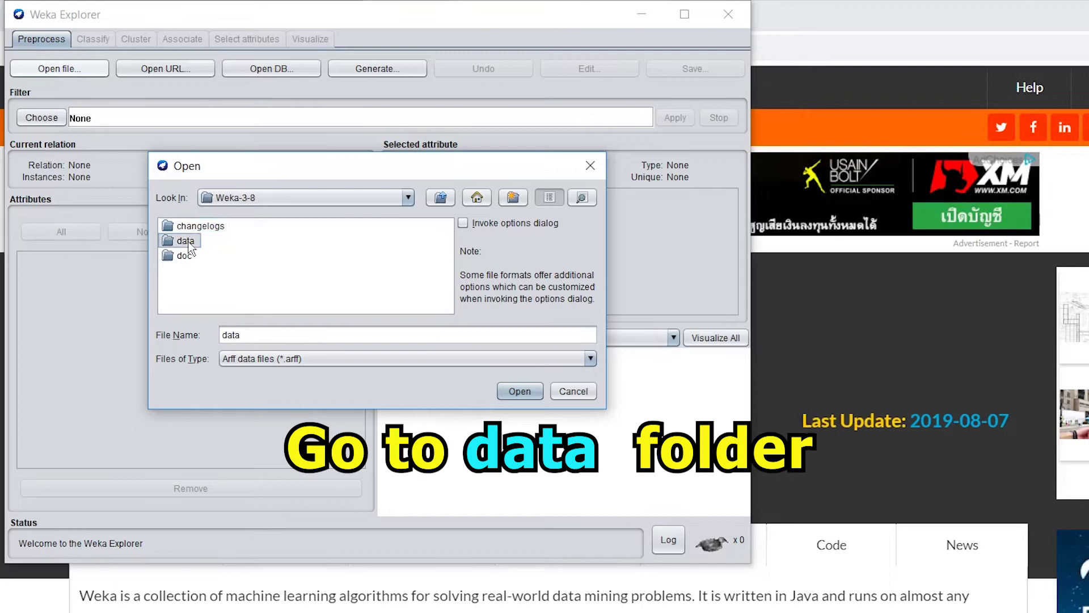
double_click(189, 244)
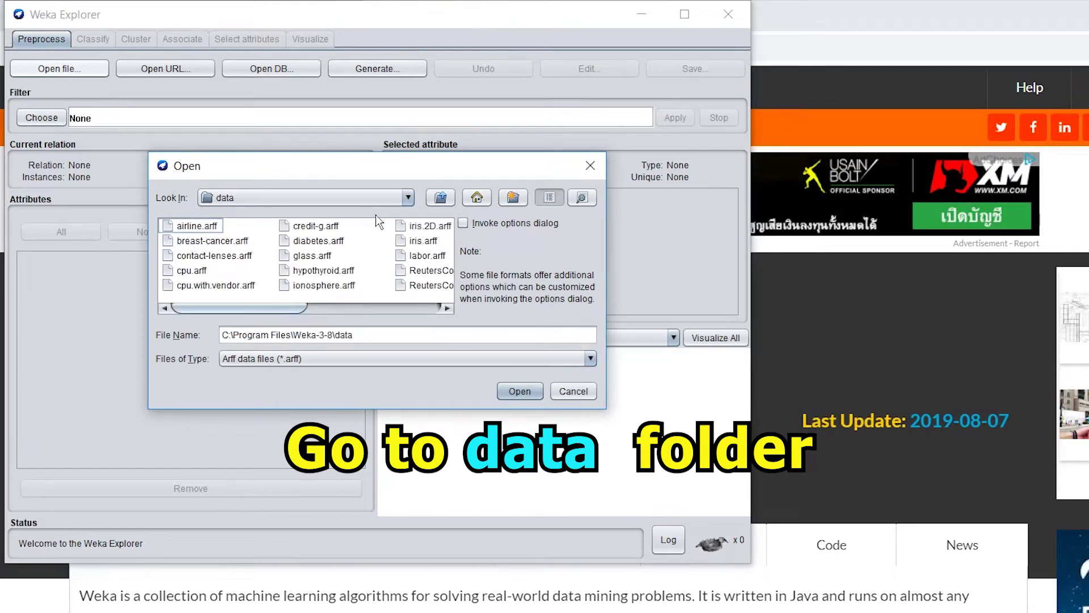
left_click(424, 241)
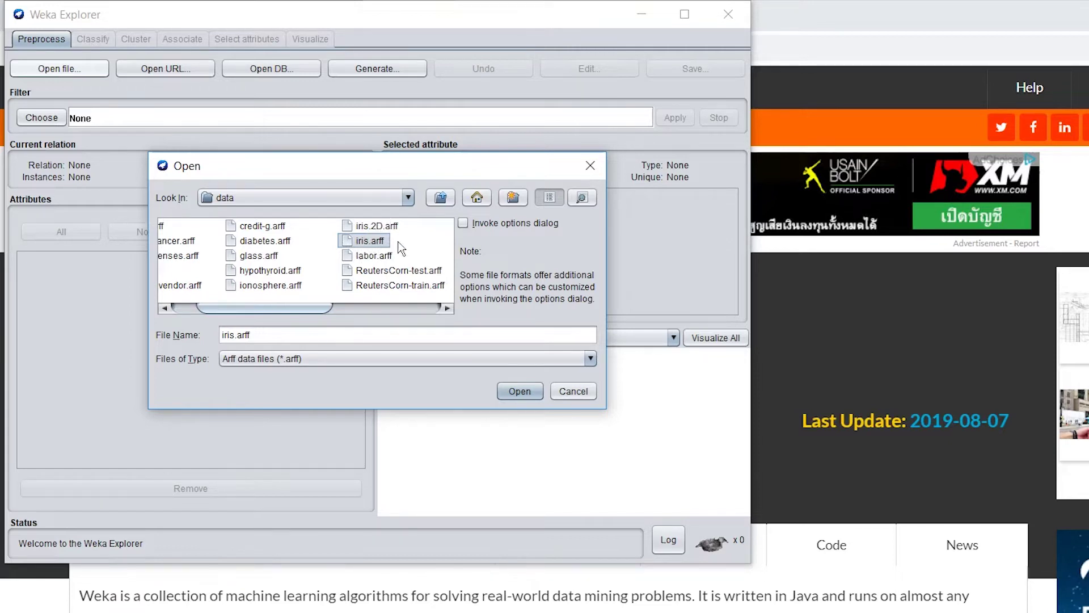
left_click(528, 392)
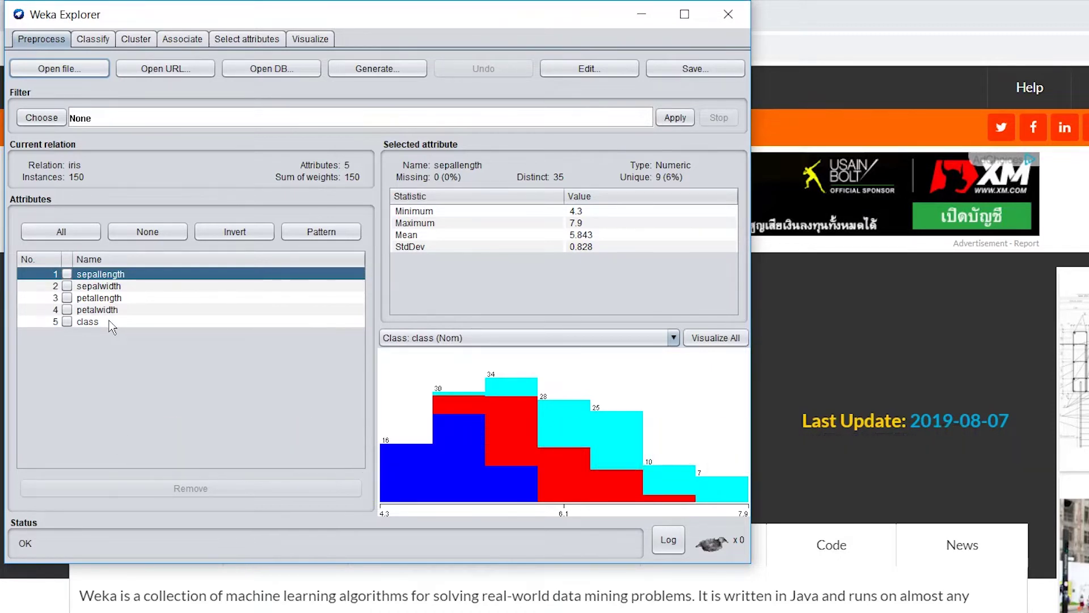
- View statistics for sepalwidth, petallength and petalwidth, then the class distribution
left_click(126, 289)
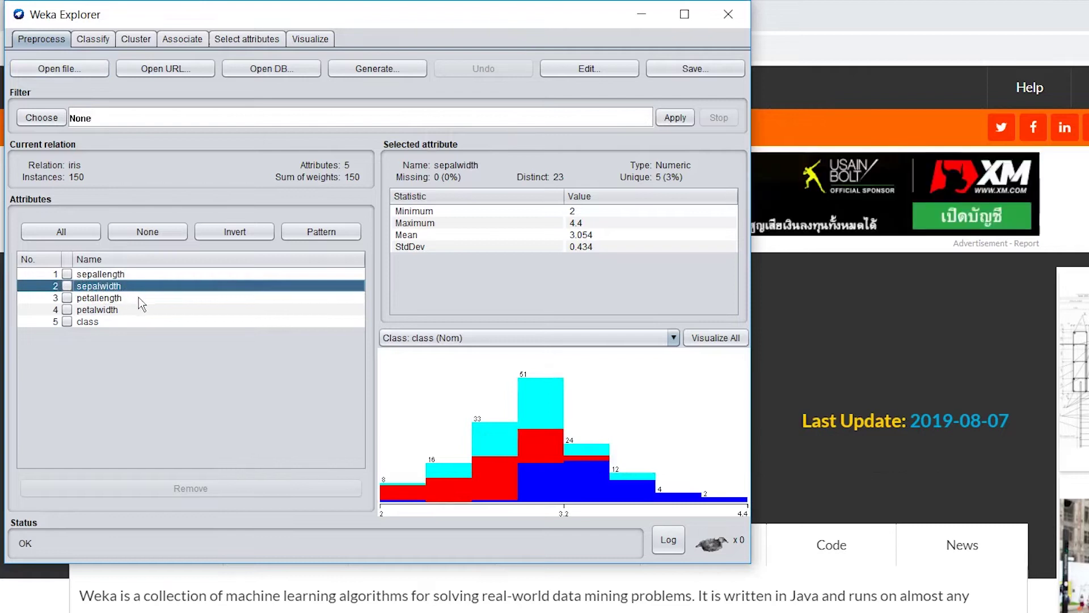
left_click(139, 298)
left_click(151, 311)
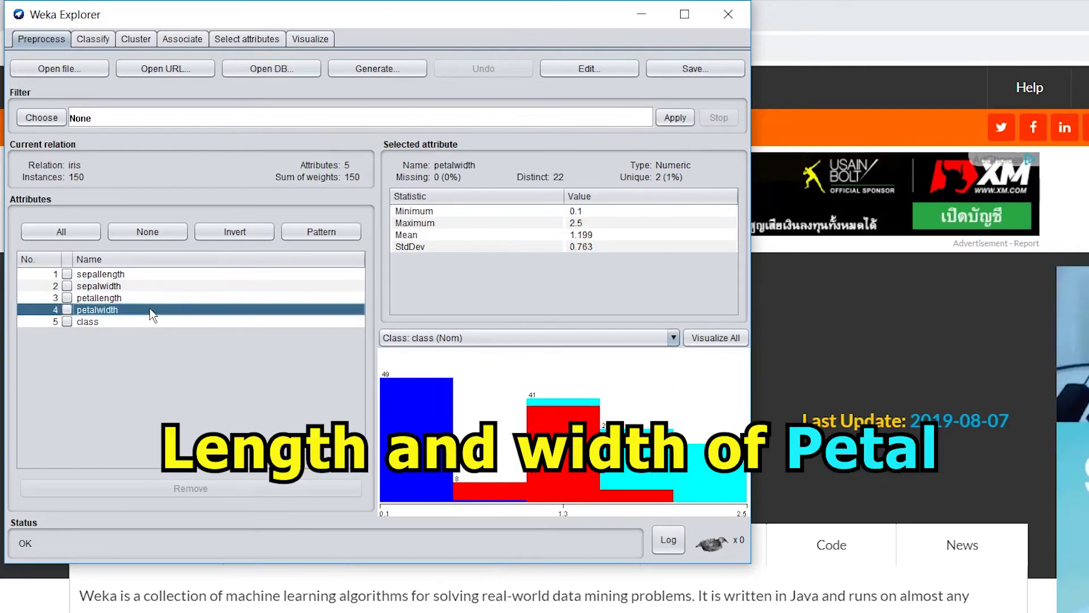
left_click(143, 323)
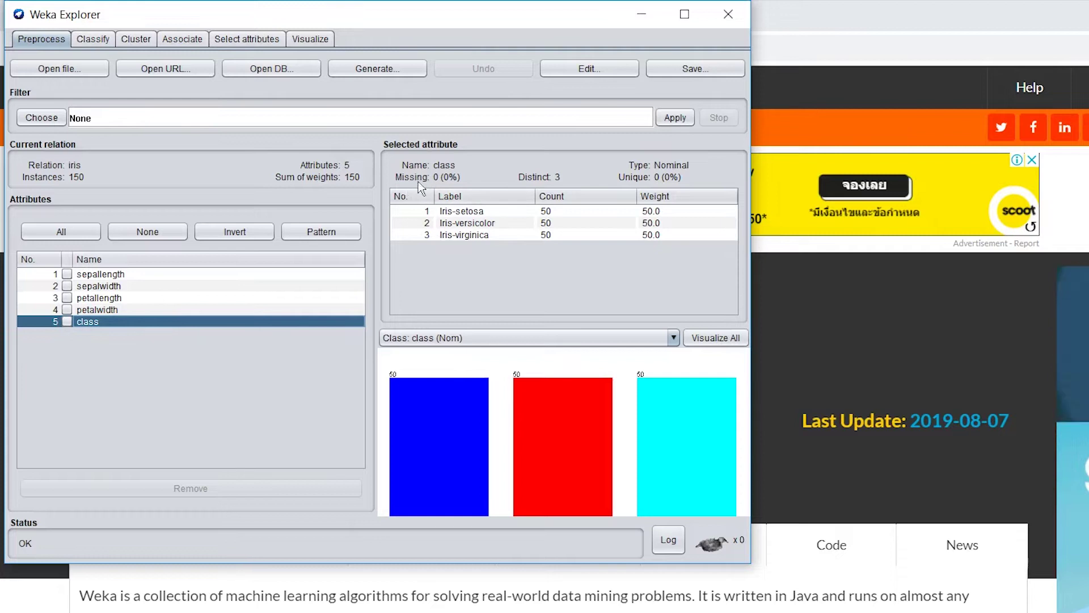
left_click(132, 271)
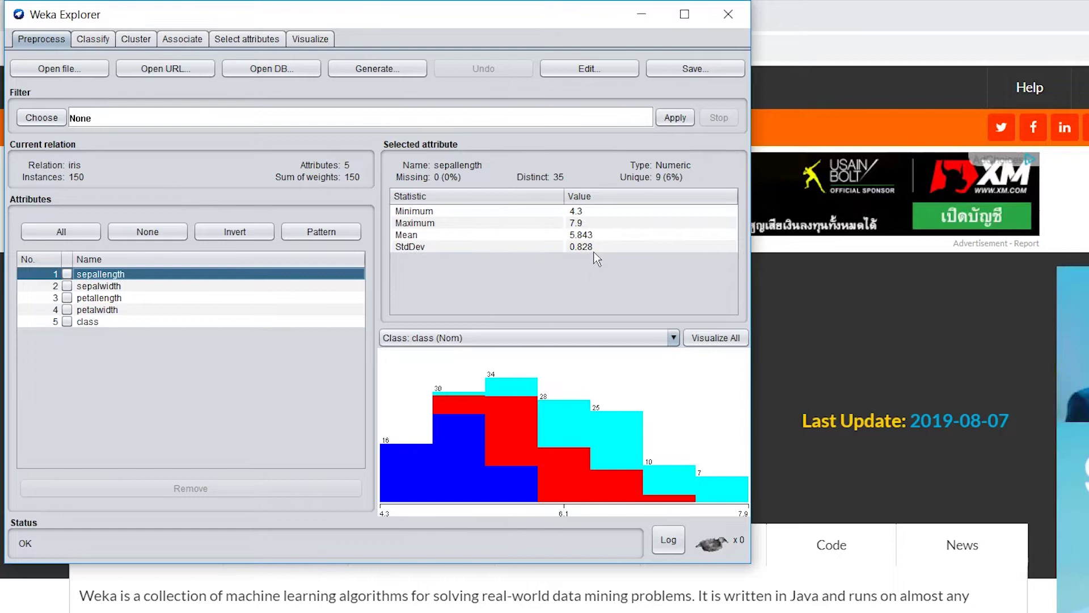
left_click(167, 287)
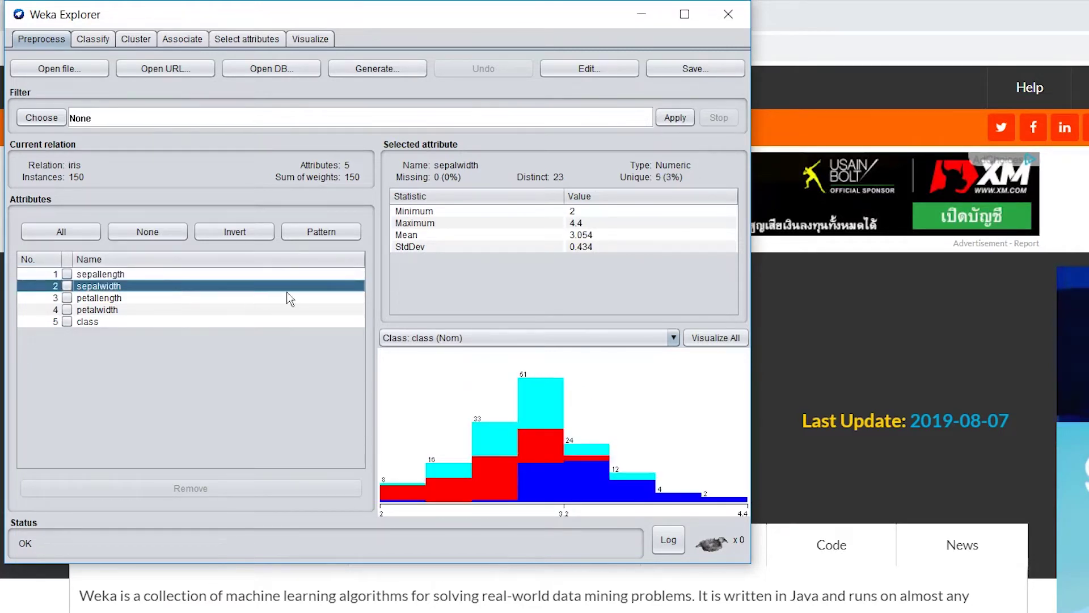
left_click(146, 298)
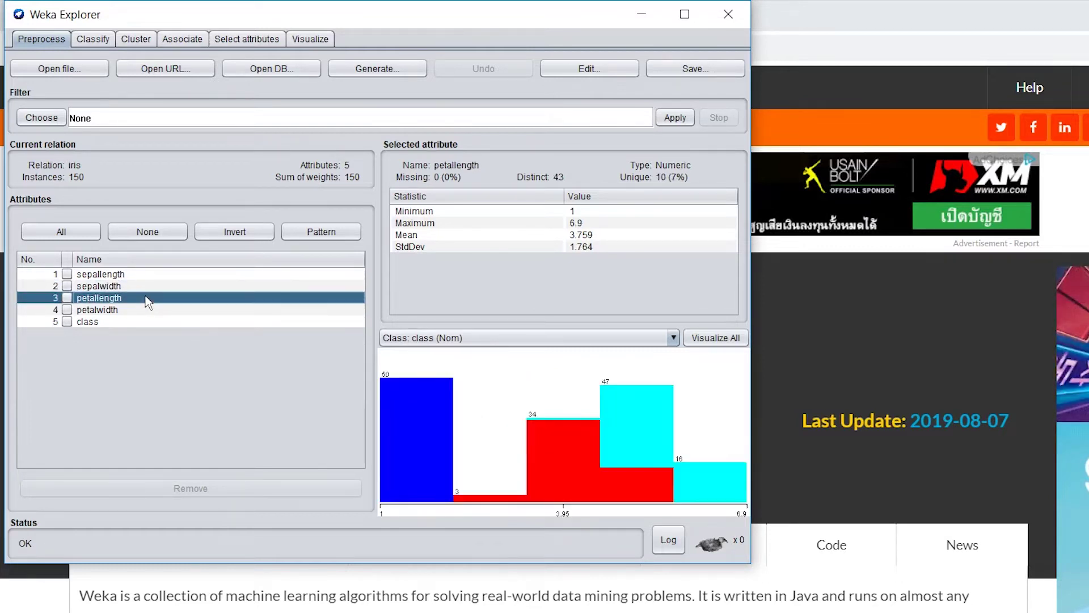
left_click(178, 311)
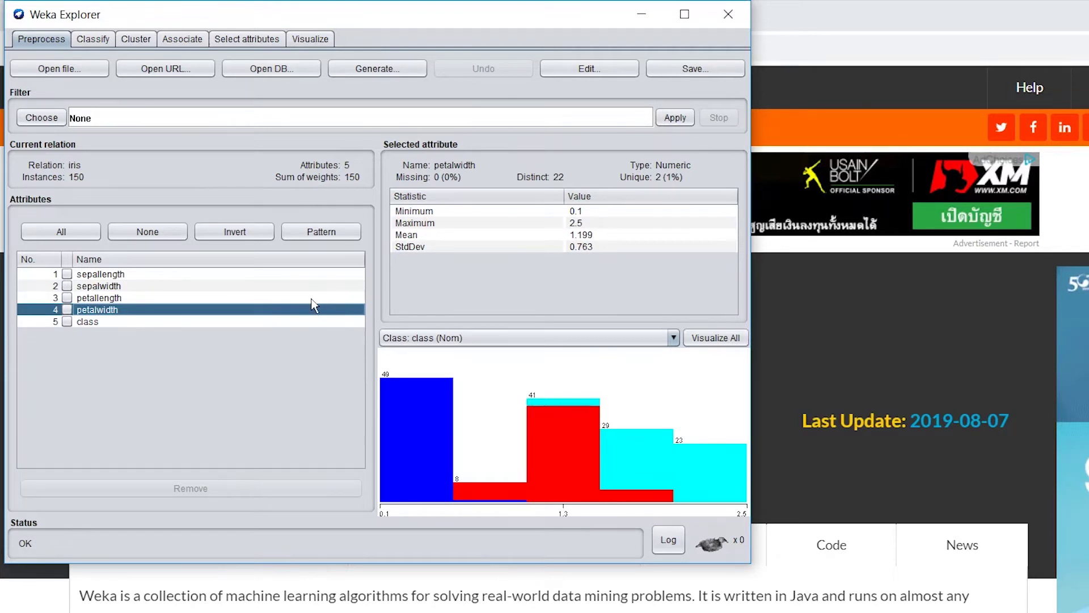
left_click(221, 275)
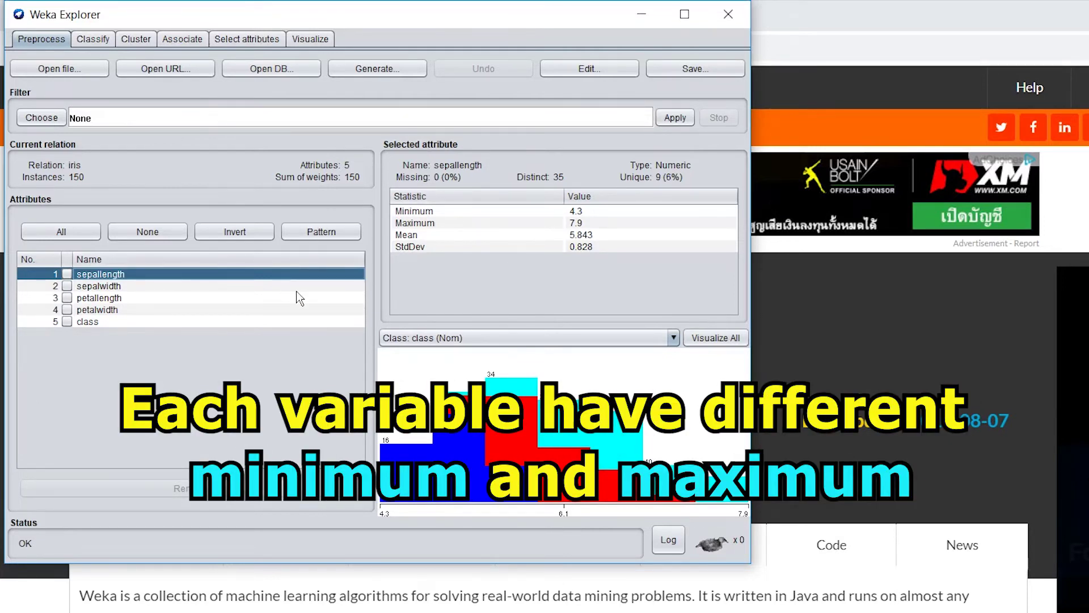
left_click(297, 289)
left_click(316, 274)
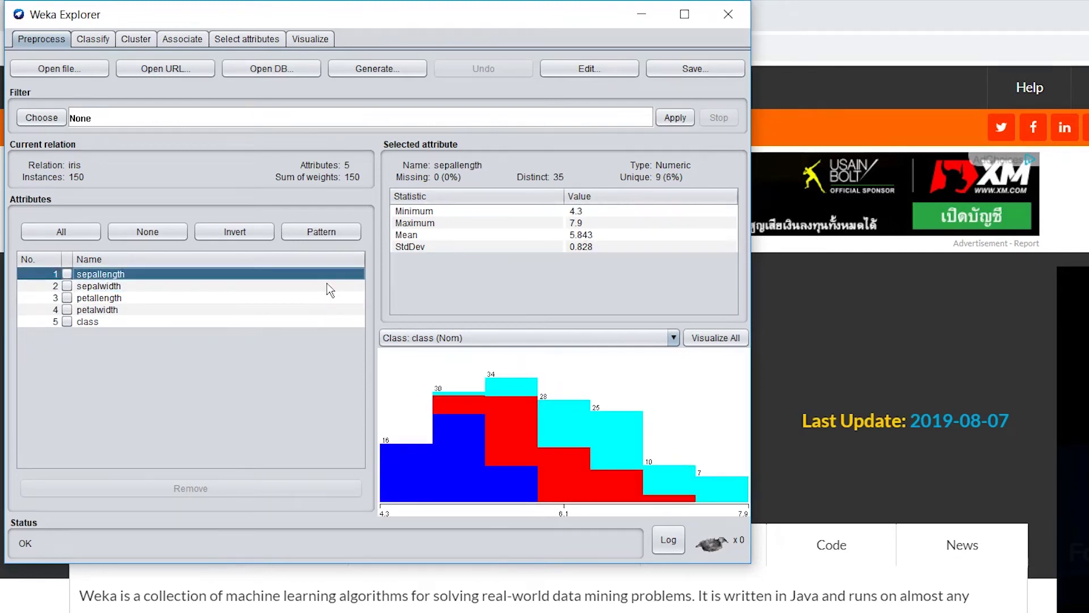
left_click(348, 288)
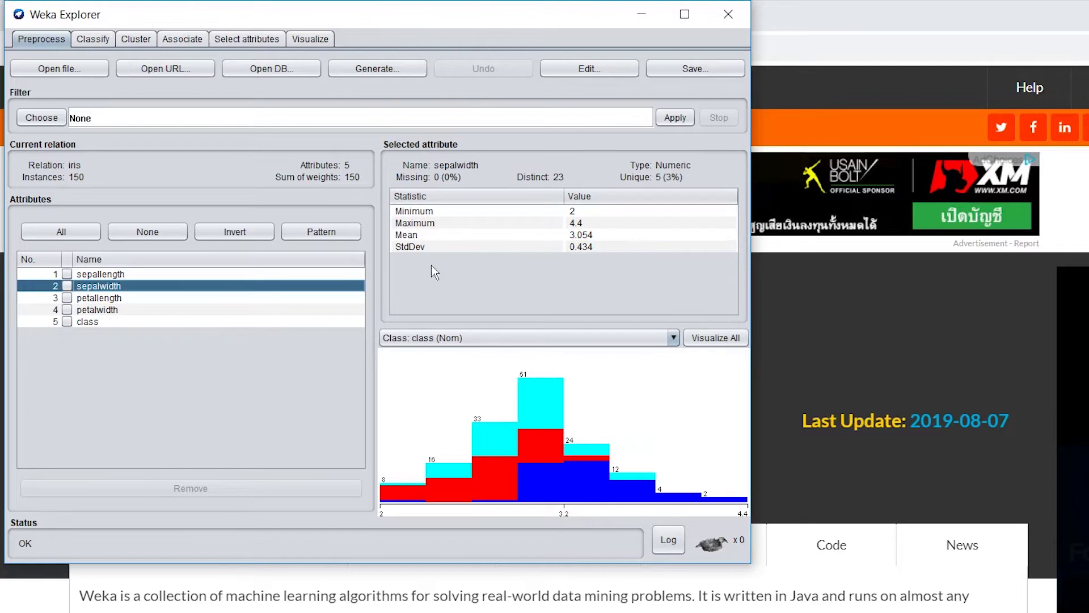
left_click(318, 298)
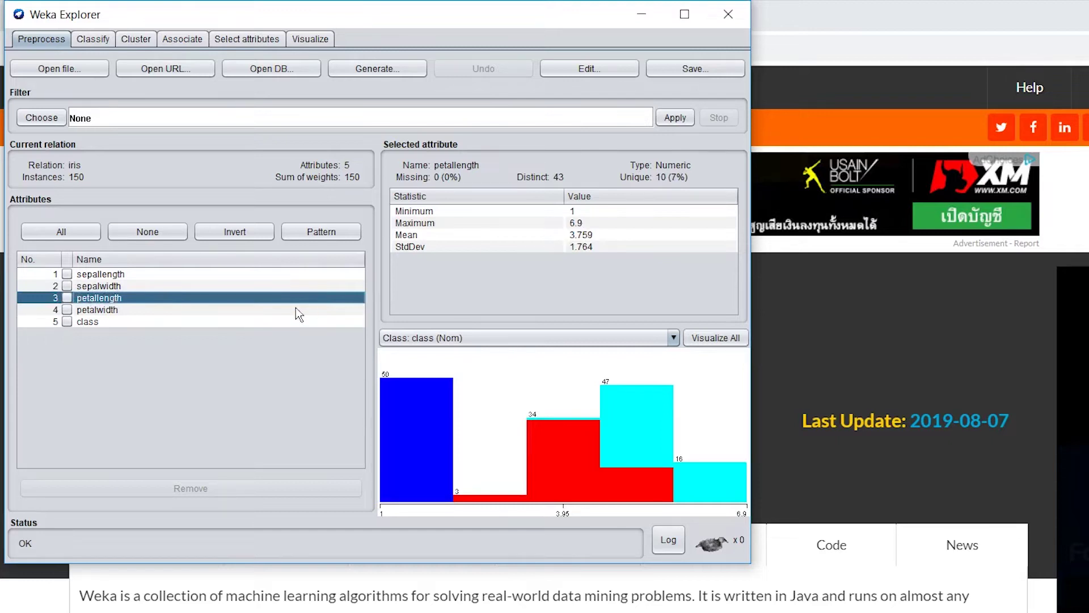
left_click(265, 312)
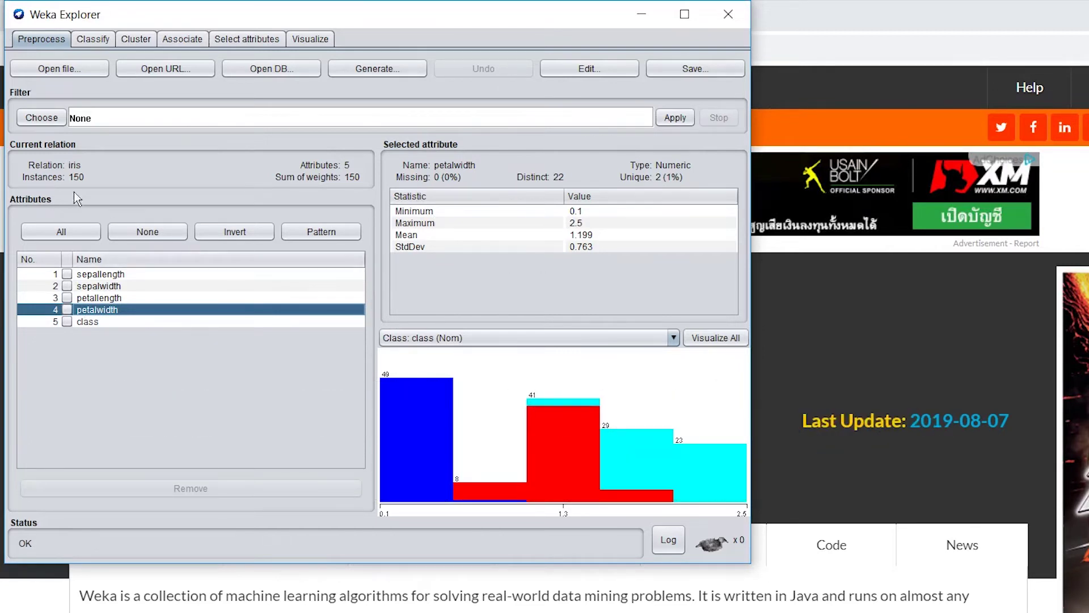
- Select the Normalize filter under weka > filters > unsupervised > attribute
left_click(39, 117)
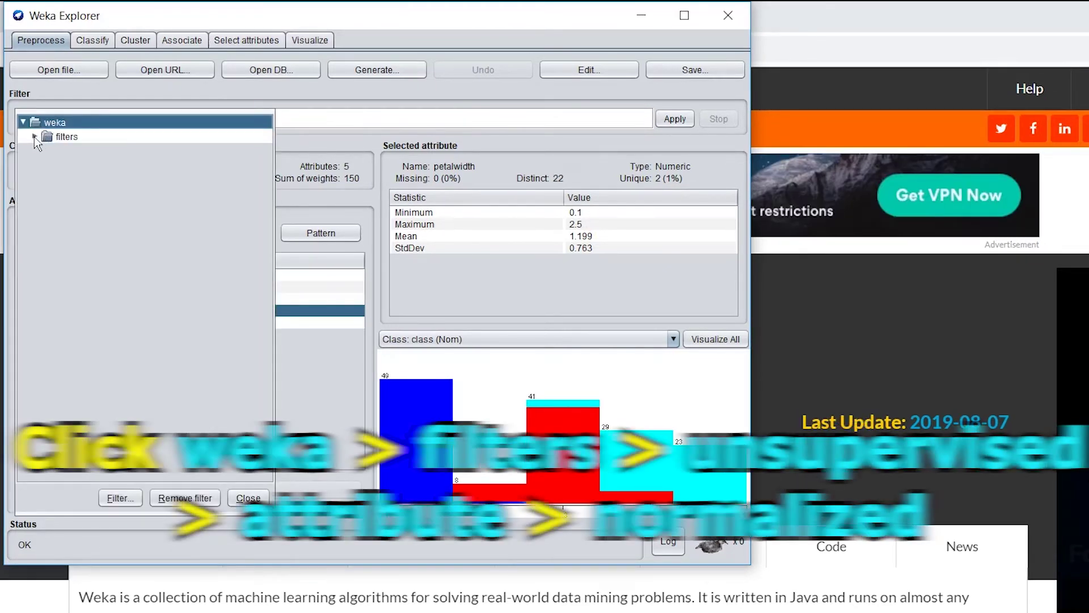
left_click(33, 137)
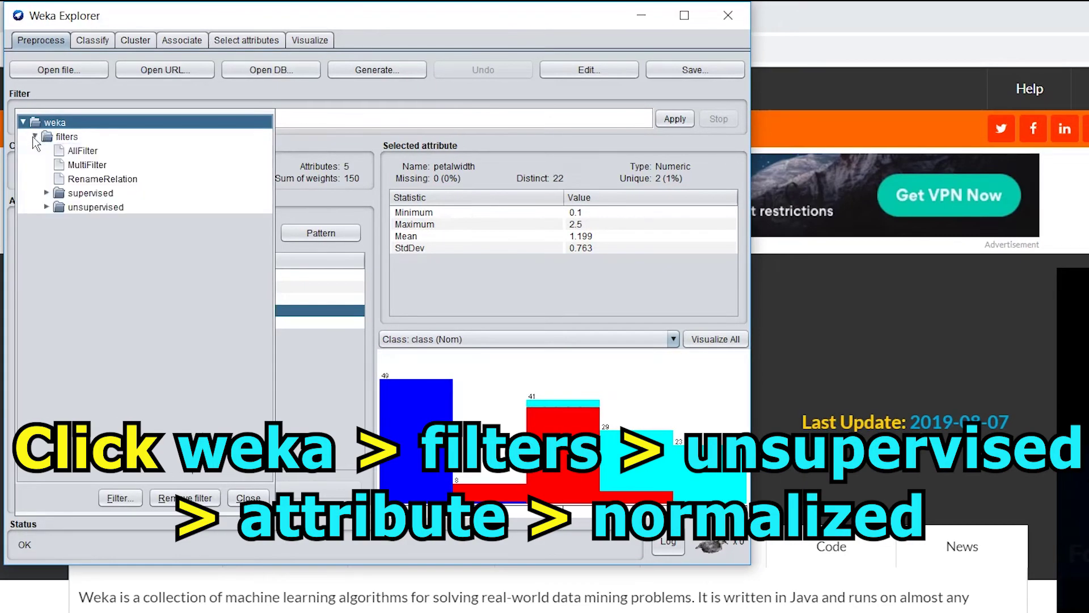
left_click(47, 207)
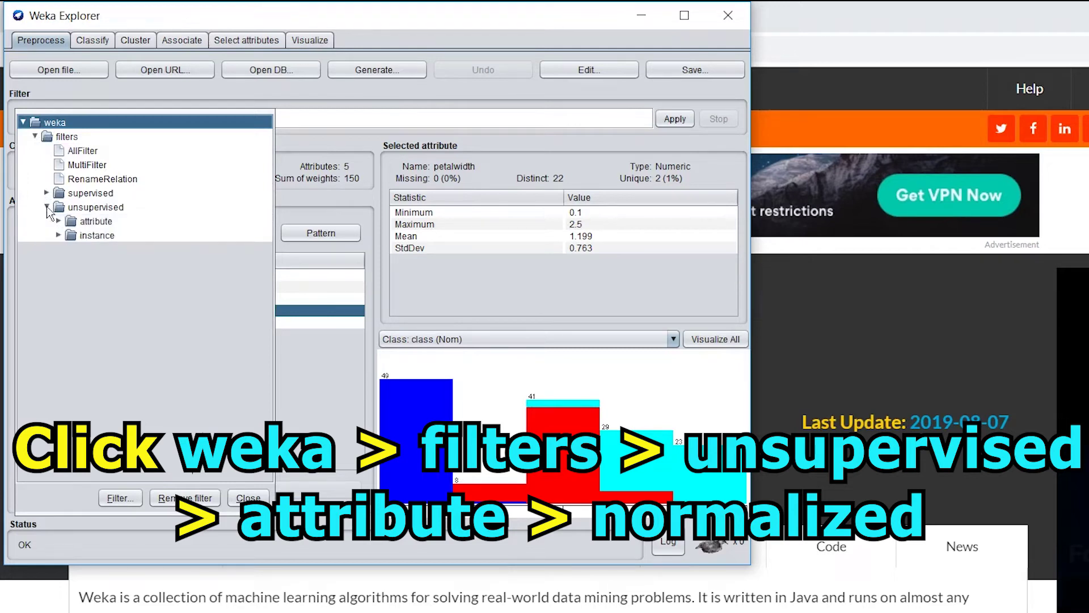
left_click(59, 222)
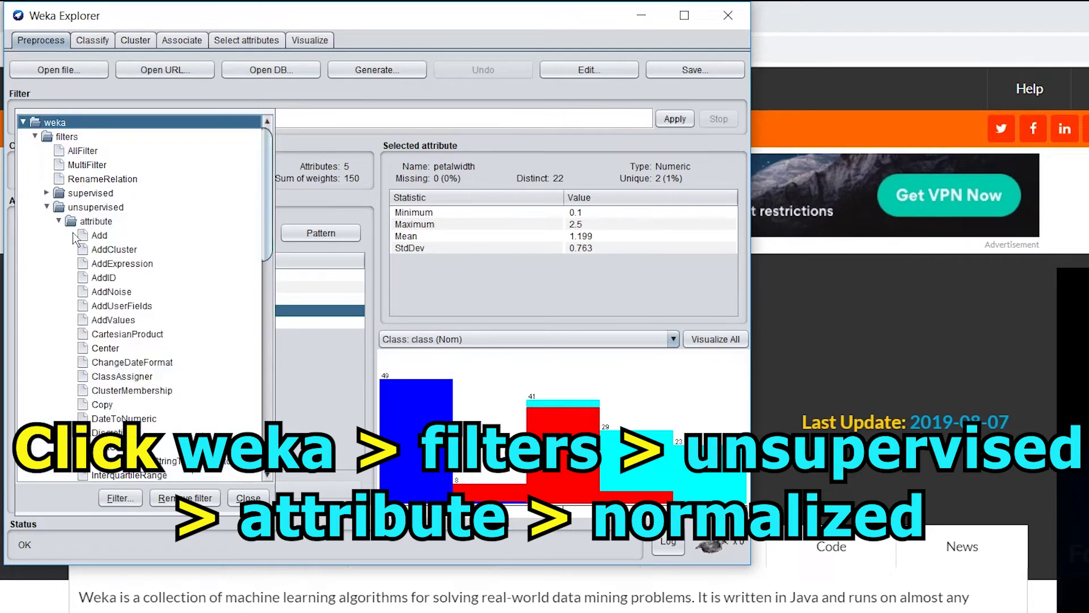
left_click_drag(266, 248, 268, 351)
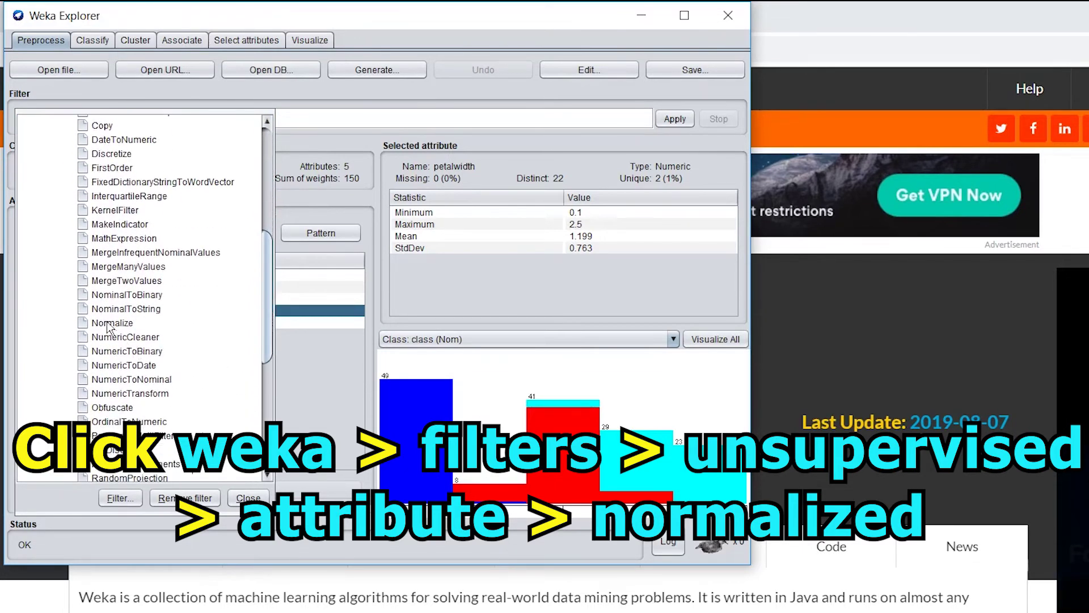
left_click(106, 322)
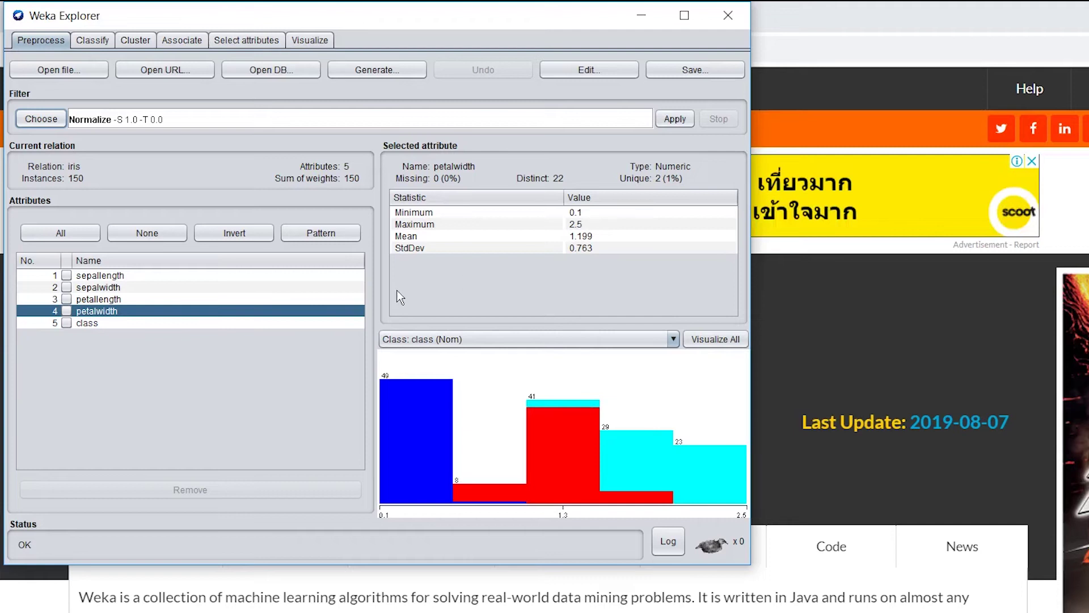
- Review the unchanged petallength, sepalwidth and sepallength statistics
left_click(328, 299)
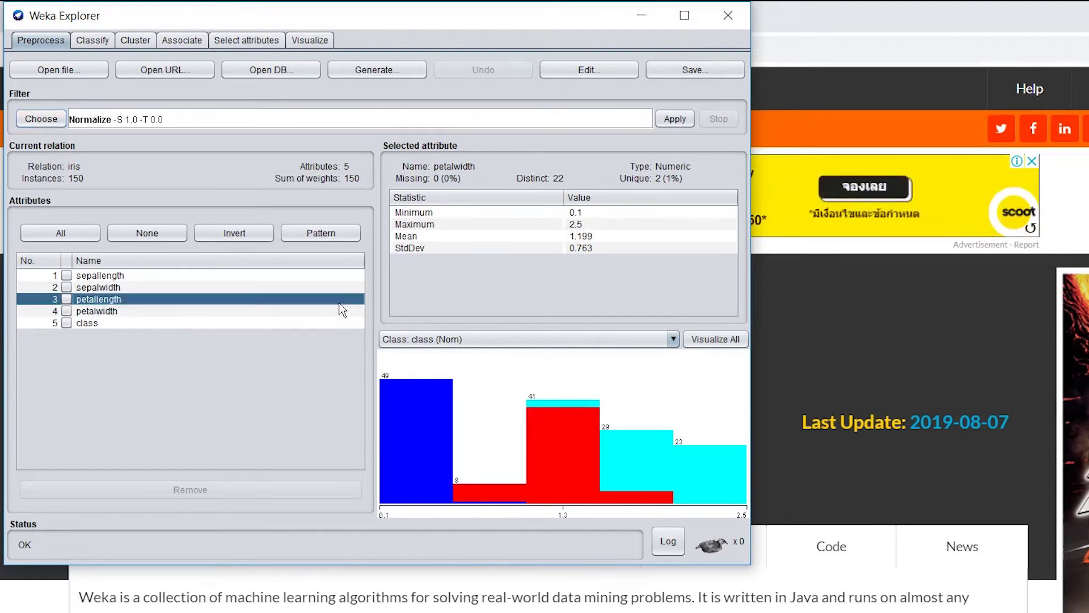
key("Up")
key("Down")
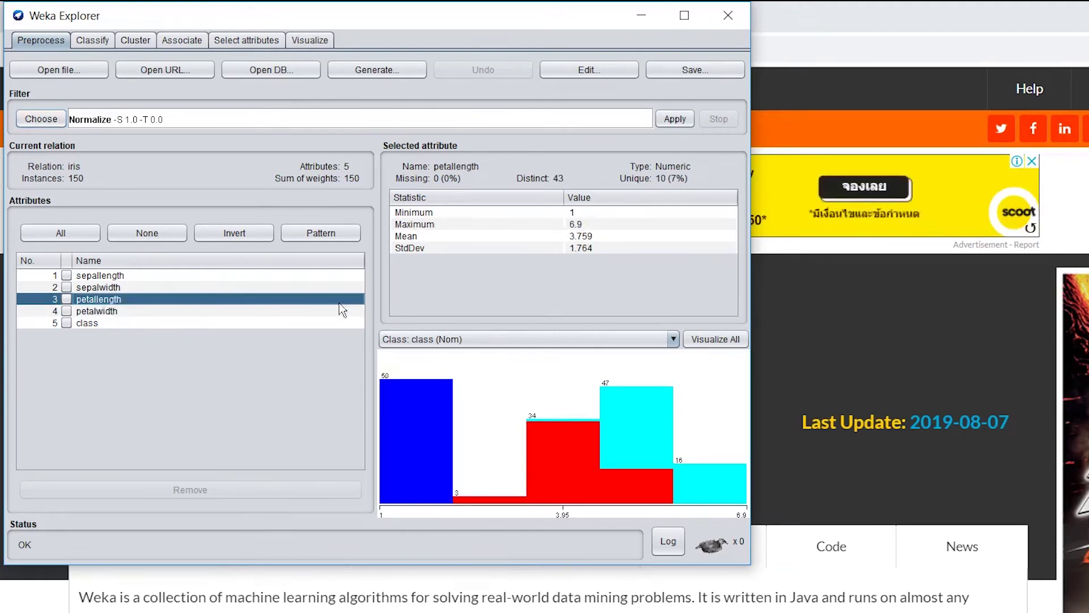
key("Up")
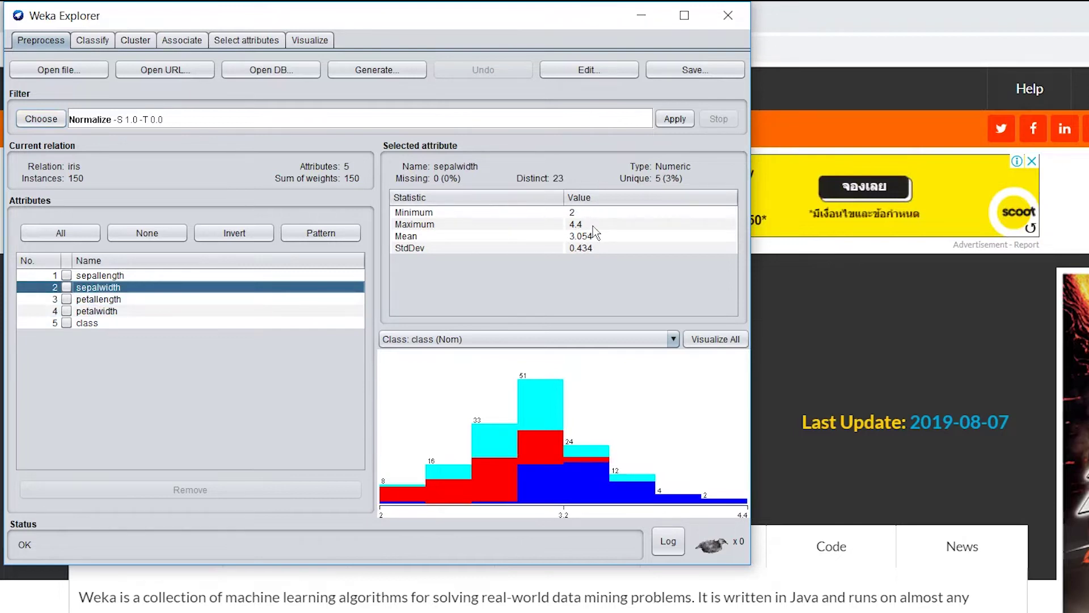
key("Up")
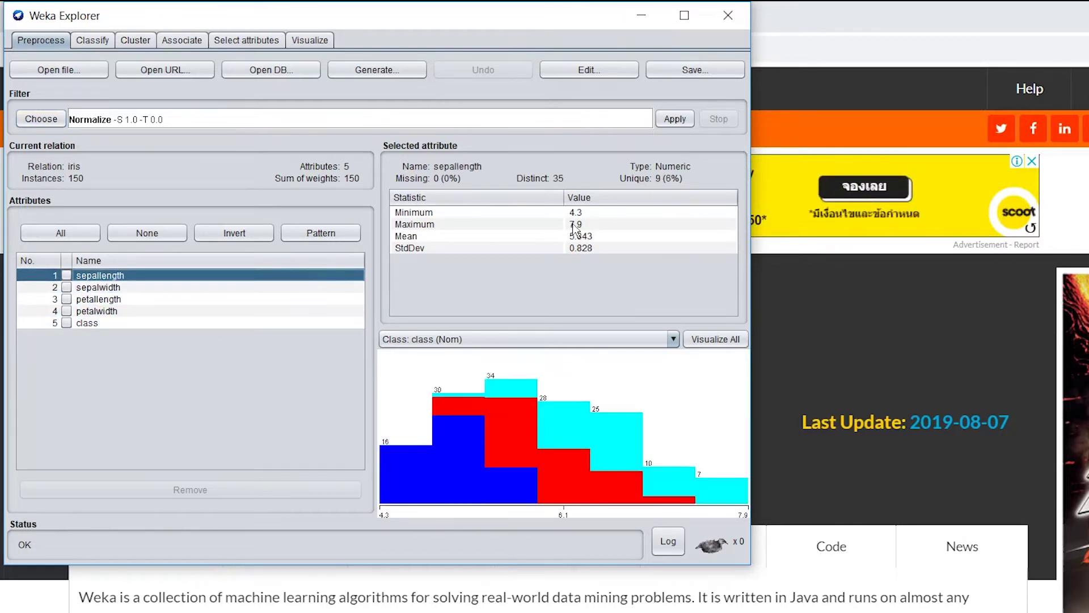
- Apply Normalize and confirm sepalwidth, petallength and petalwidth now range from 0 to 1
left_click(674, 120)
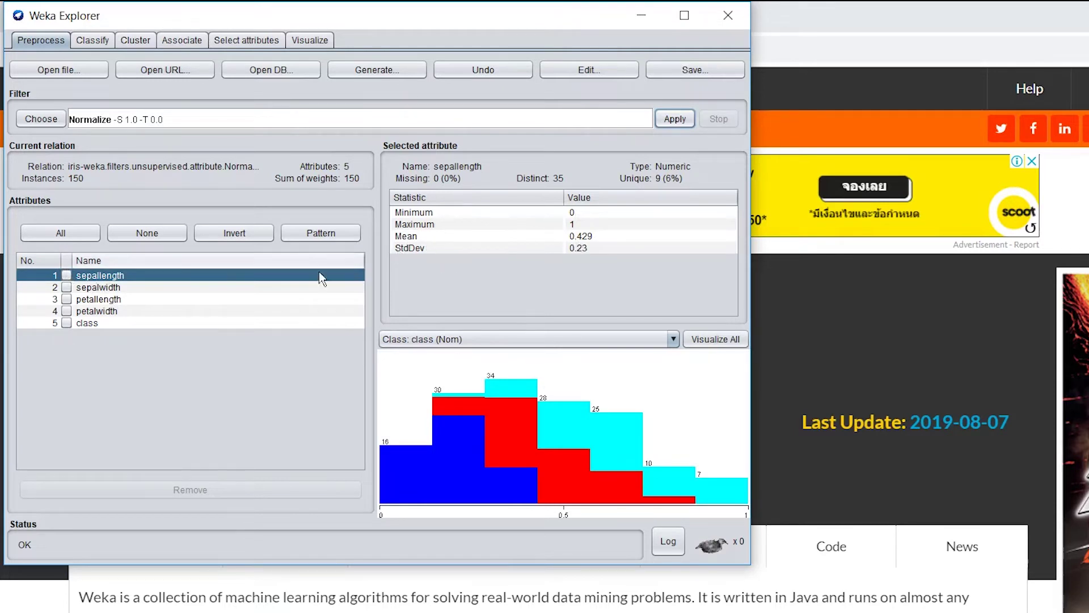
left_click(199, 290)
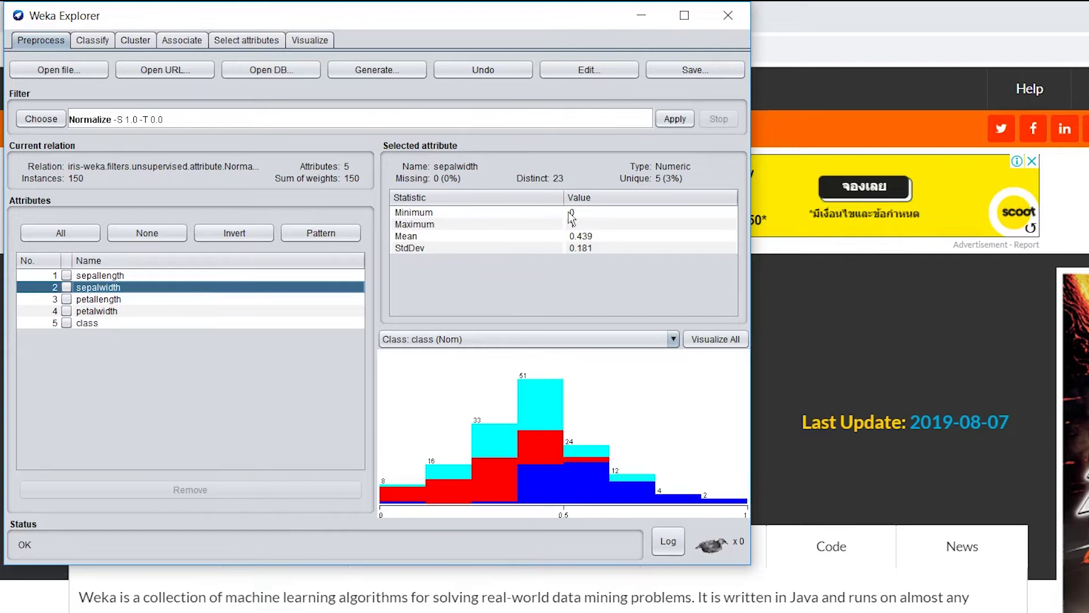
left_click(245, 300)
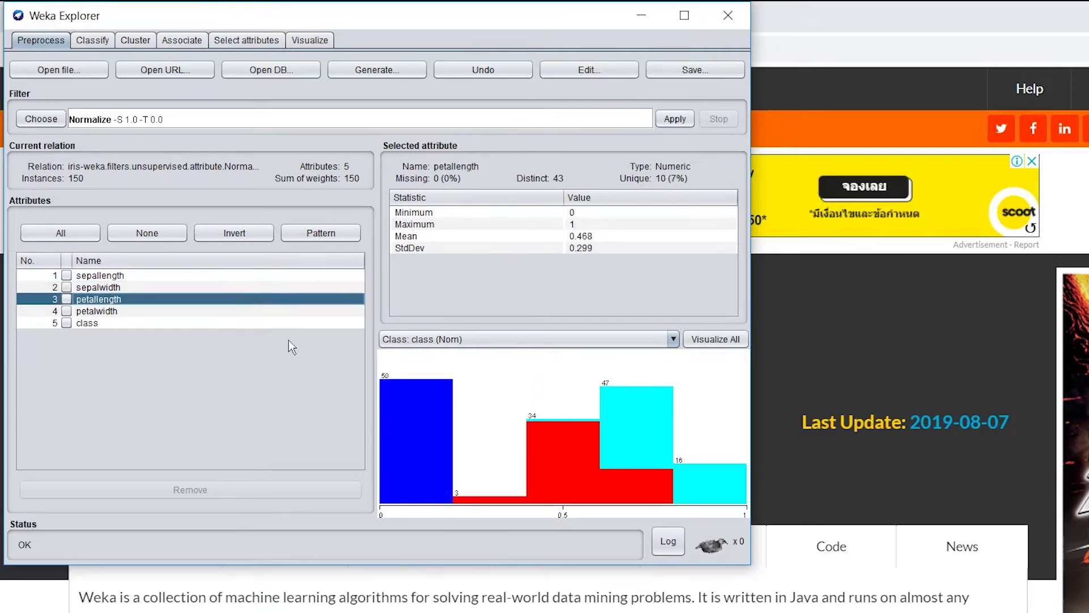
left_click(133, 309)
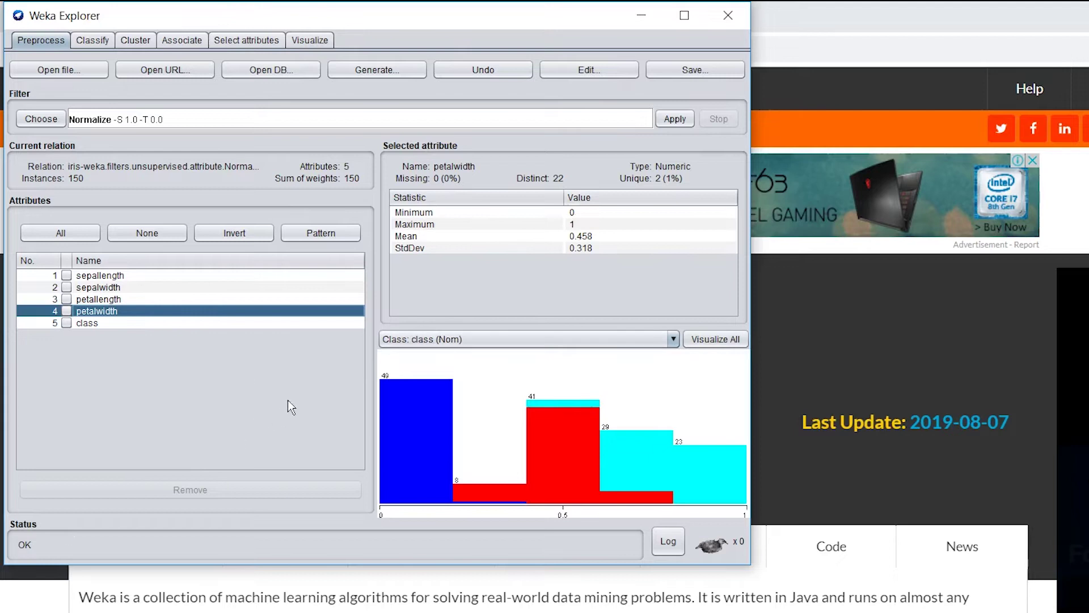
- Undo the normalization and reopen the list of available filters
left_click(477, 68)
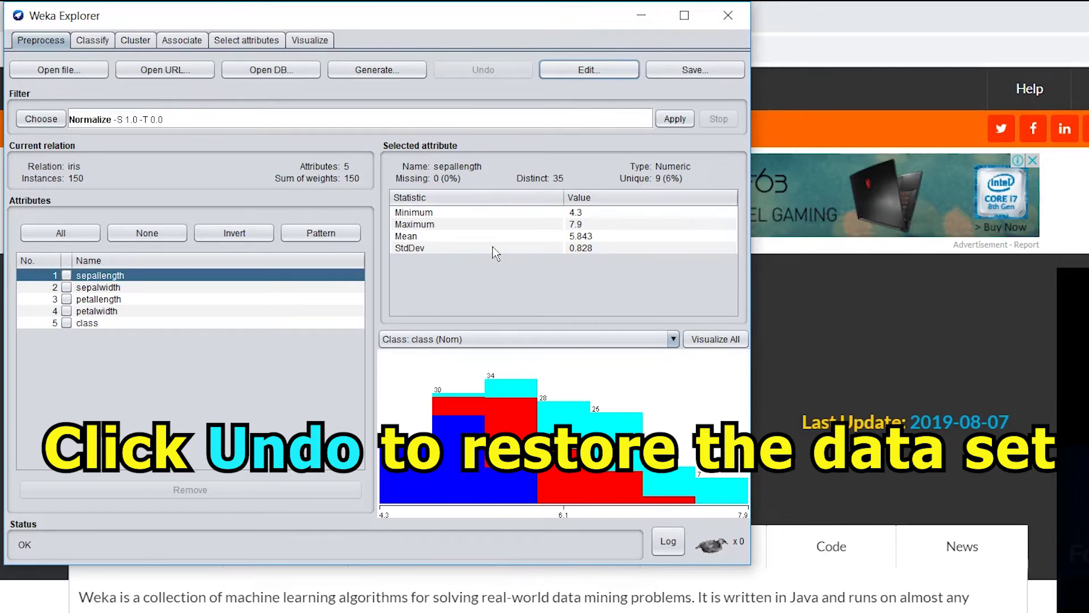
left_click(39, 120)
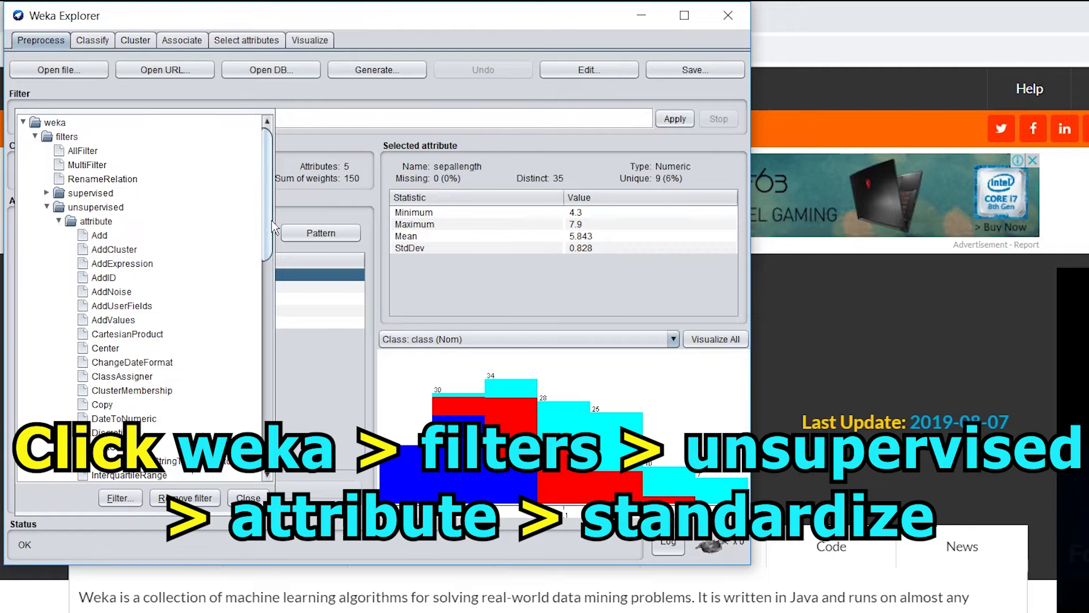
left_click_drag(274, 227, 274, 421)
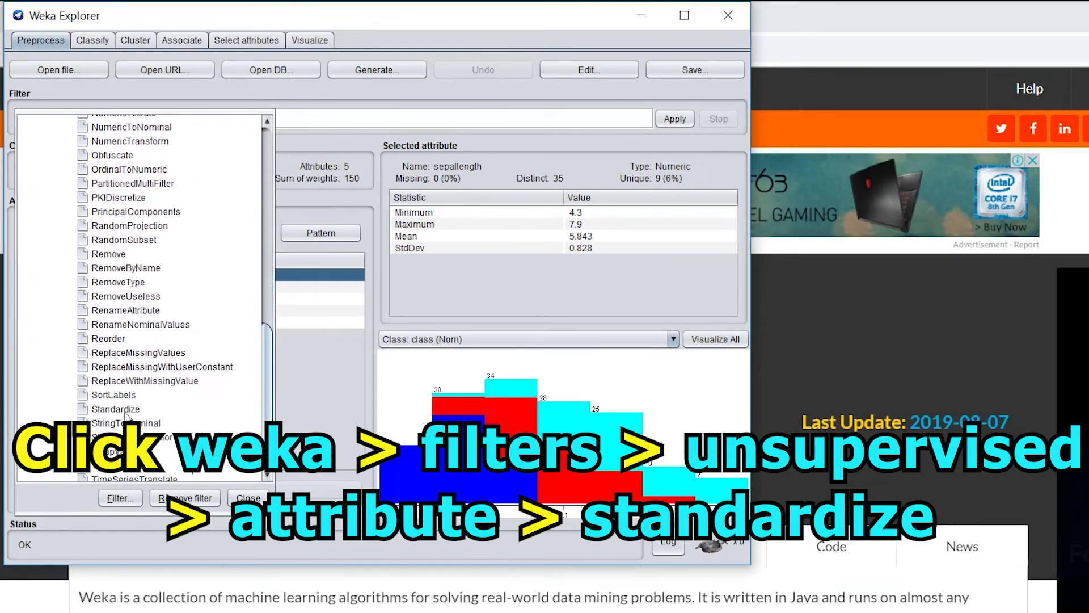
- Select the Standardize filter, then check sepalwidth, petallength and petalwidth statistics before applying it
left_click(108, 410)
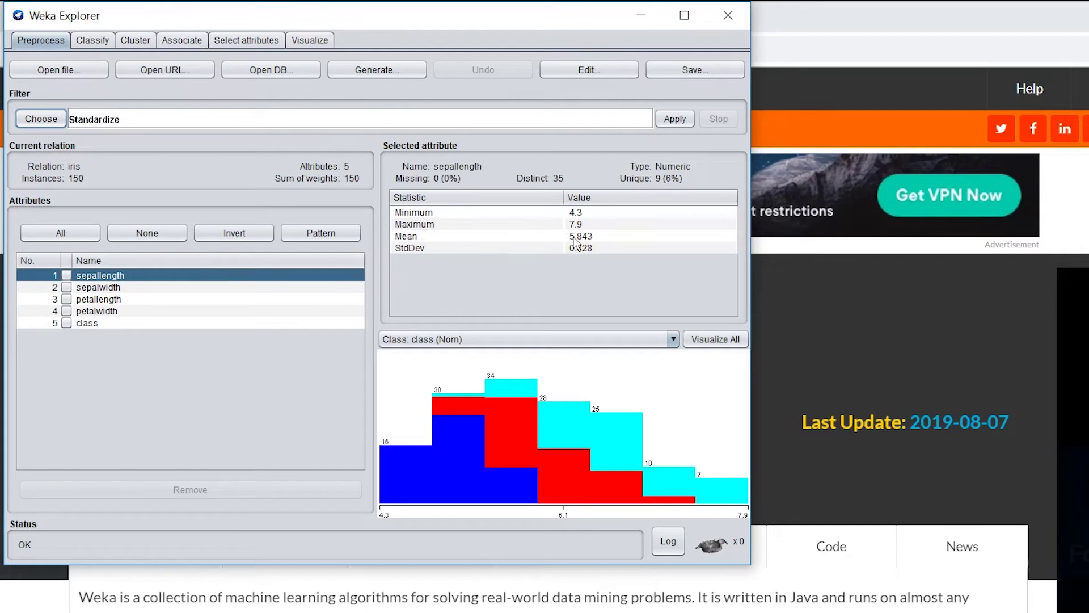
left_click(328, 287)
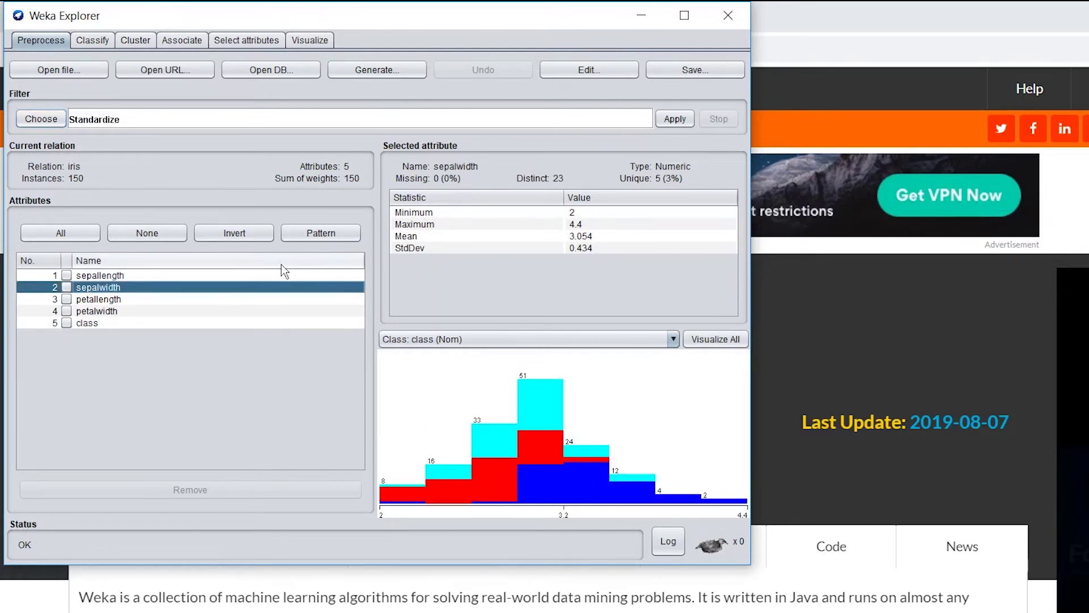
left_click(253, 300)
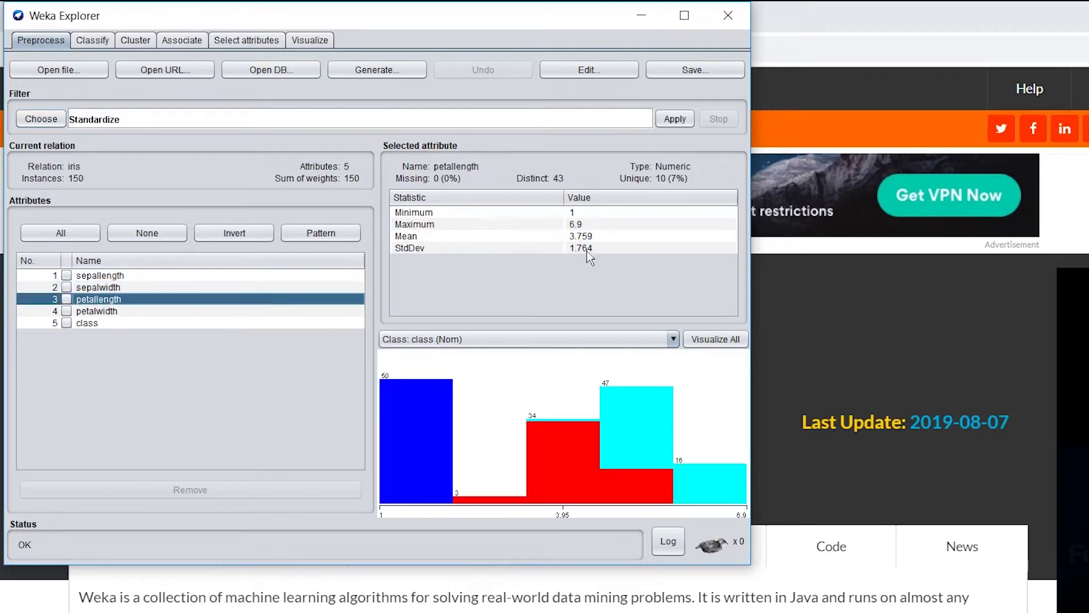
left_click(214, 312)
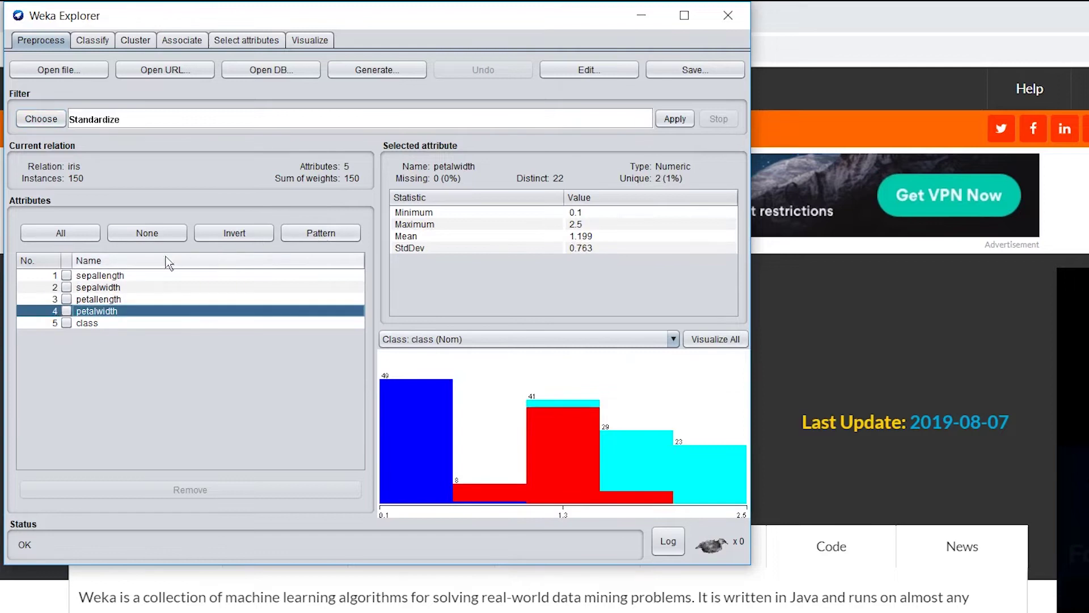
- Apply Standardize, then check each attribute's new mean and standard deviation and the class distribution
left_click(674, 119)
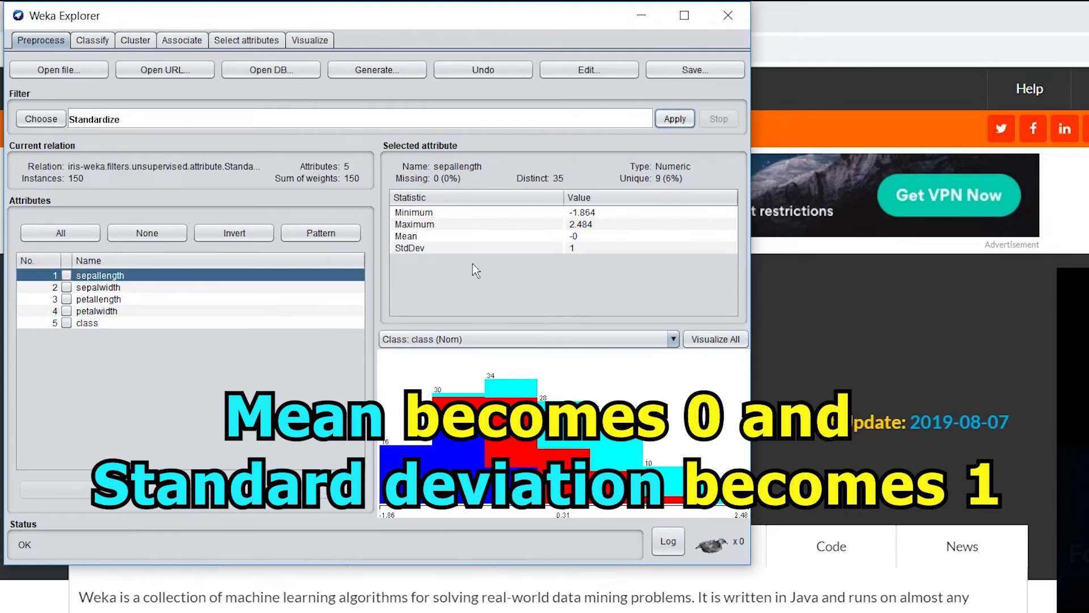
left_click(89, 289)
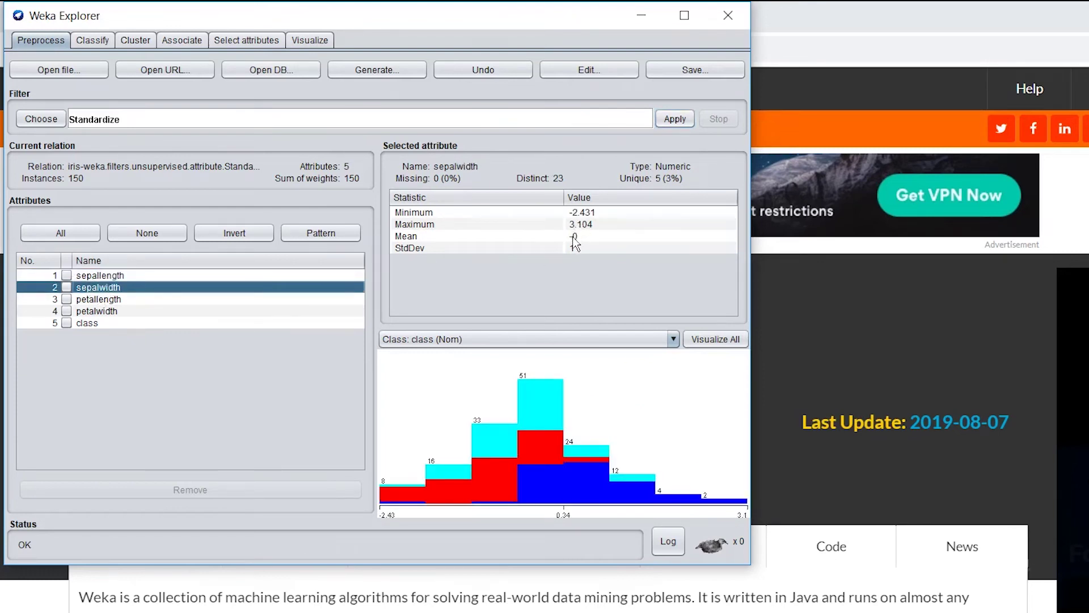
left_click(258, 299)
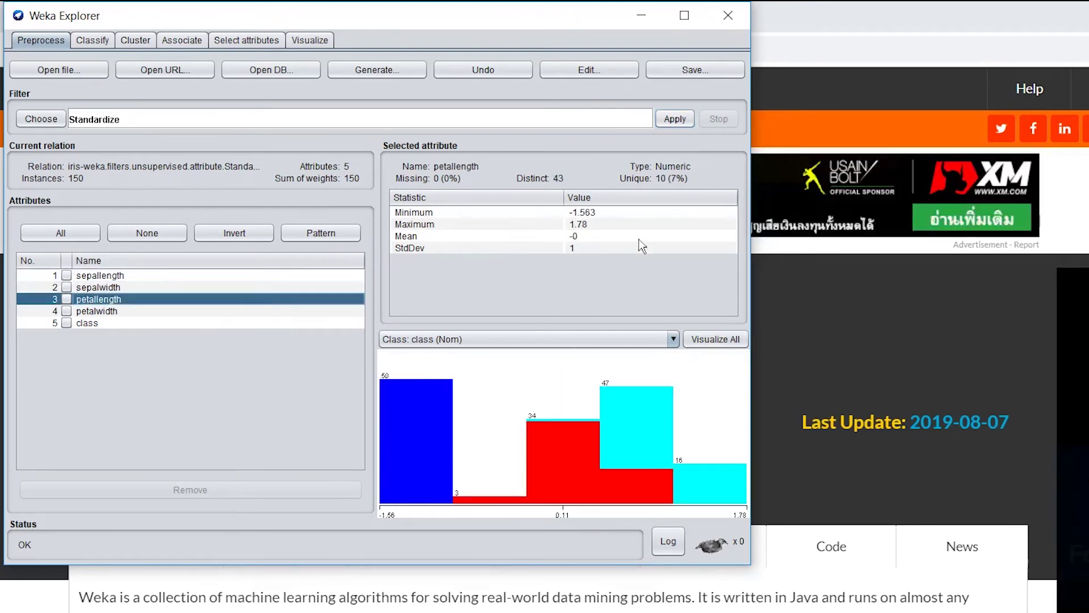
left_click(256, 309)
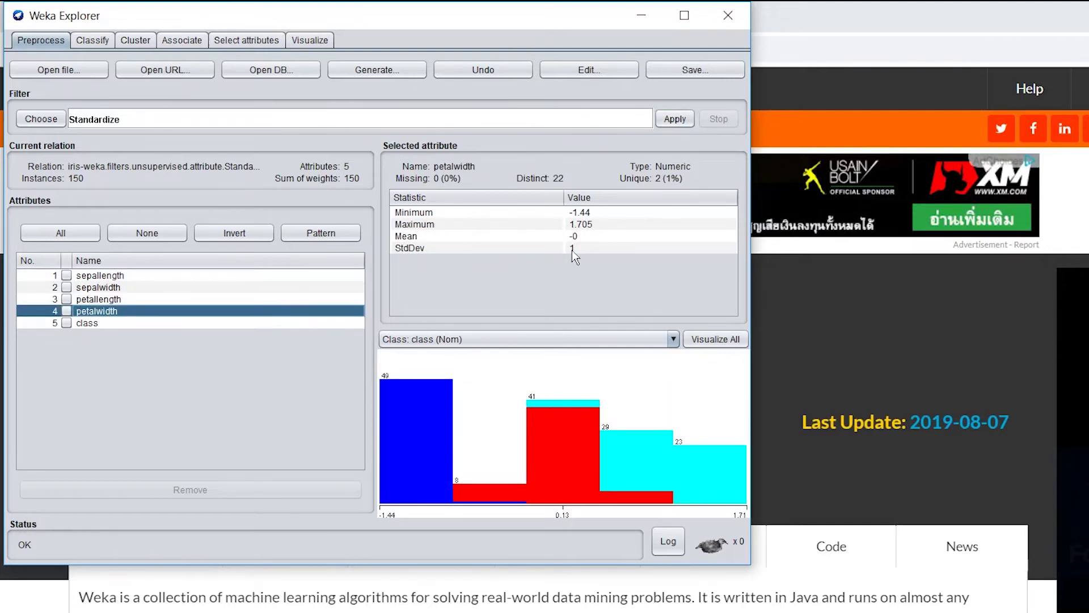
left_click(186, 326)
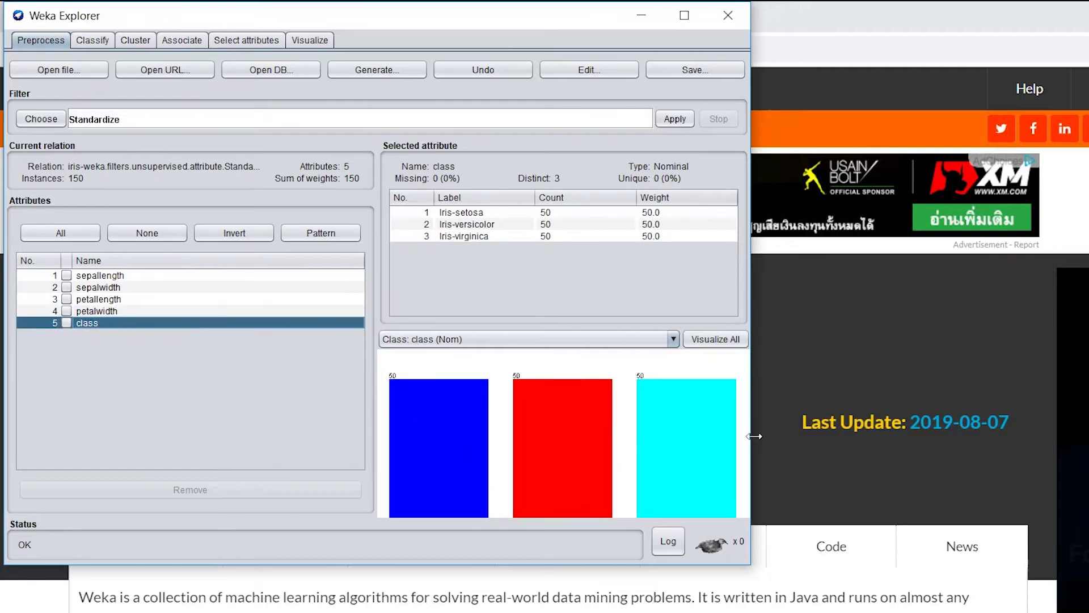
left_click(190, 277)
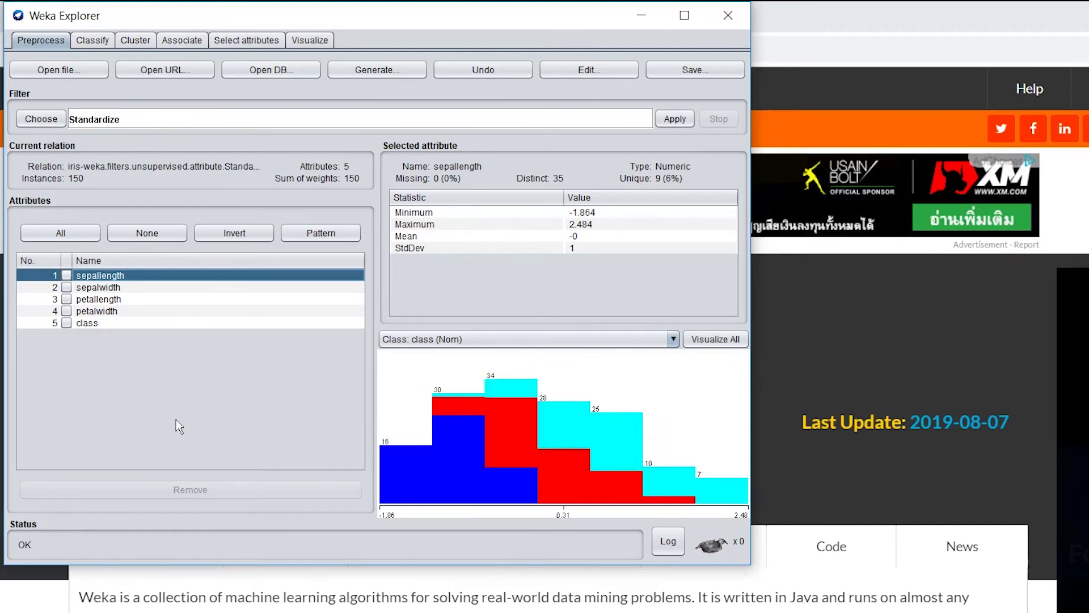
left_click(114, 322)
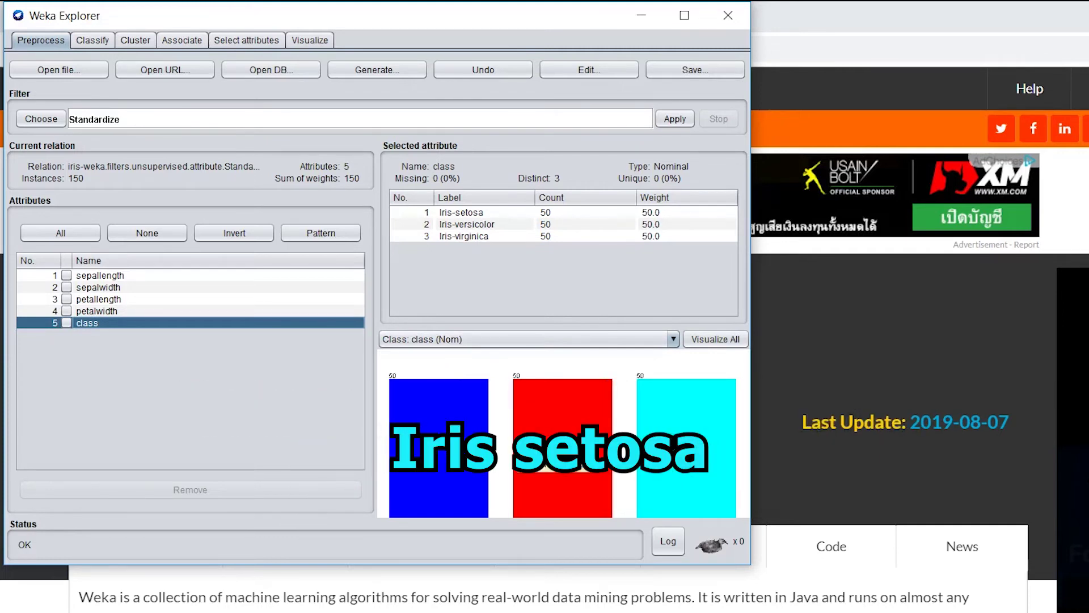
mouse_move(93, 41)
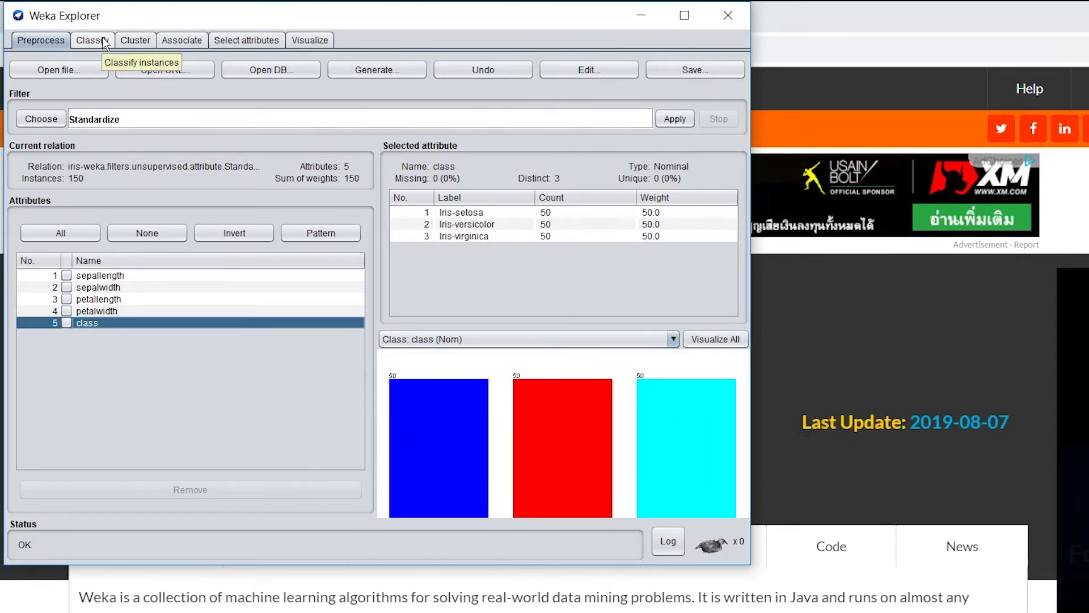
- Select the J48 tree classifier under trees in the Classify tab, keeping 10-fold cross-validation
left_click(104, 43)
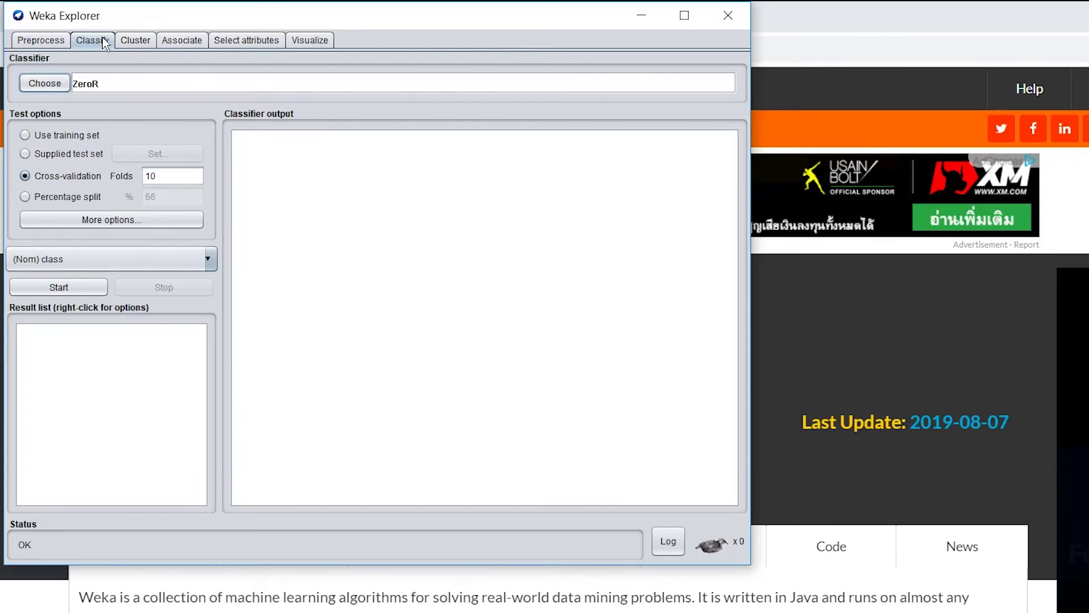
left_click(45, 85)
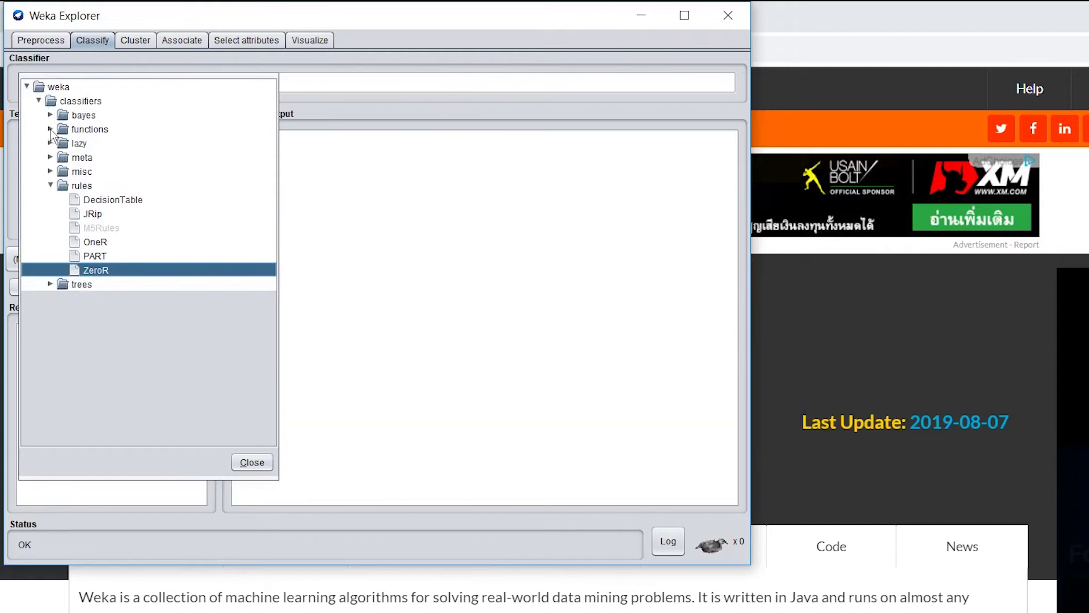
left_click(50, 285)
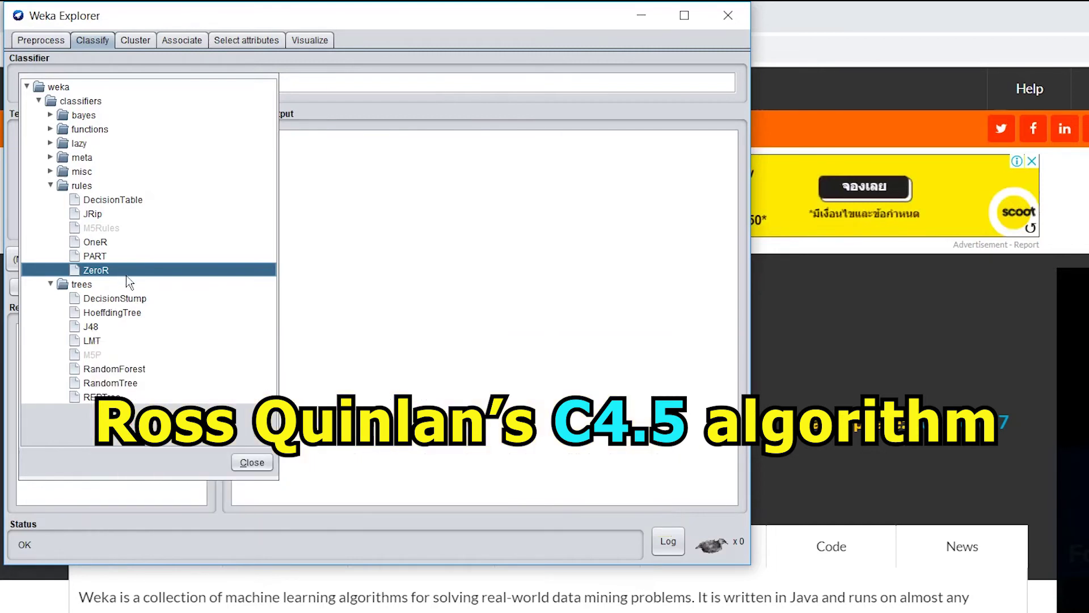
left_click(91, 327)
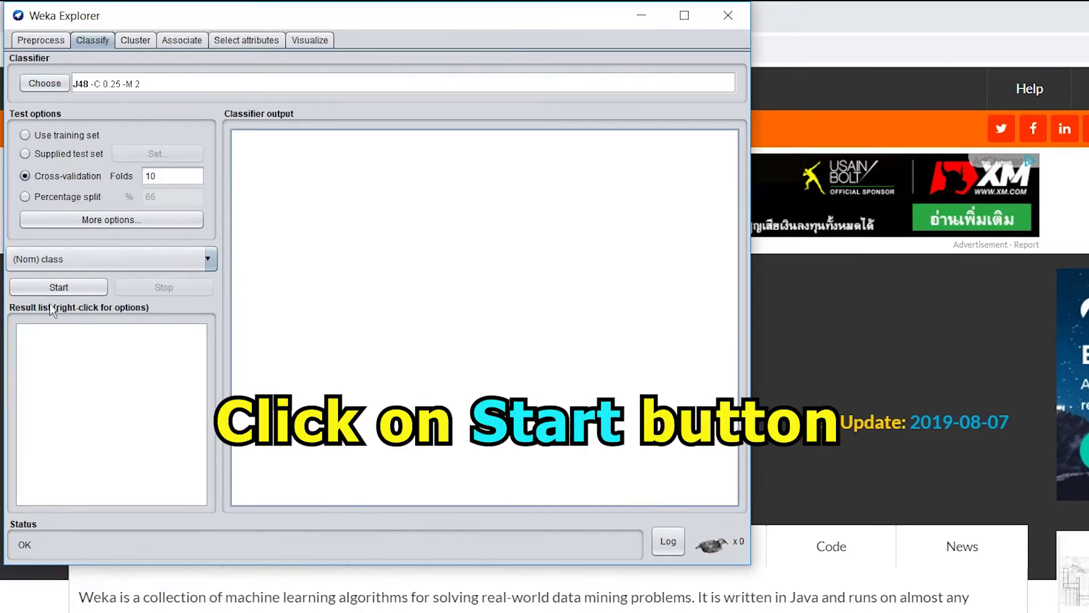
- Run J48 on the standardized iris data to get the 5-leaf pruned tree
left_click(66, 286)
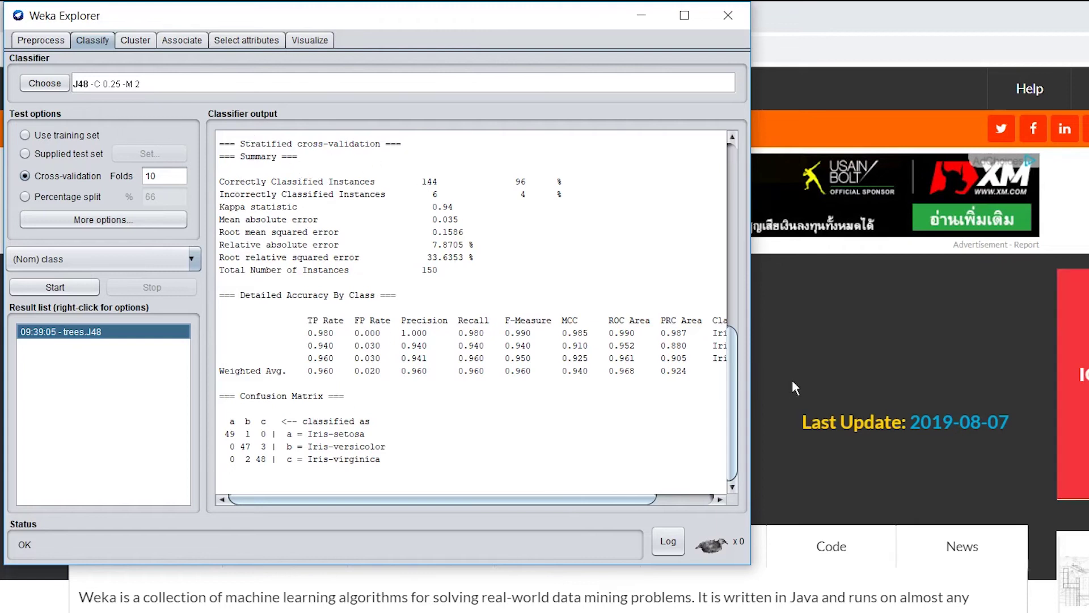
left_click_drag(731, 405, 748, 189)
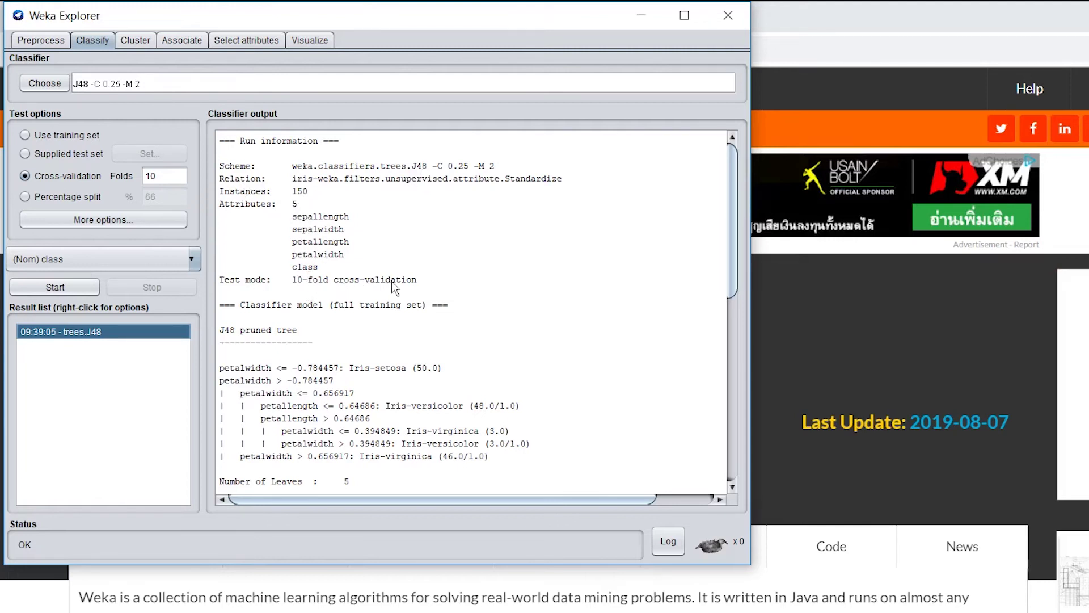
mouse_move(733, 259)
left_mouse_down()
mouse_move(733, 340)
mouse_move(733, 308)
left_mouse_up()
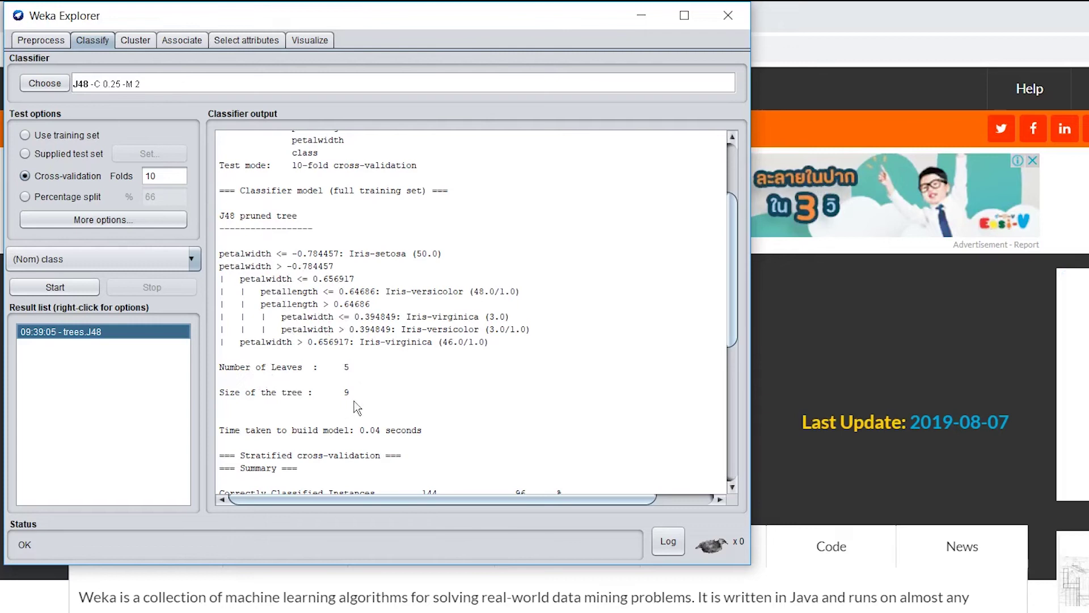
left_click_drag(730, 341, 744, 466)
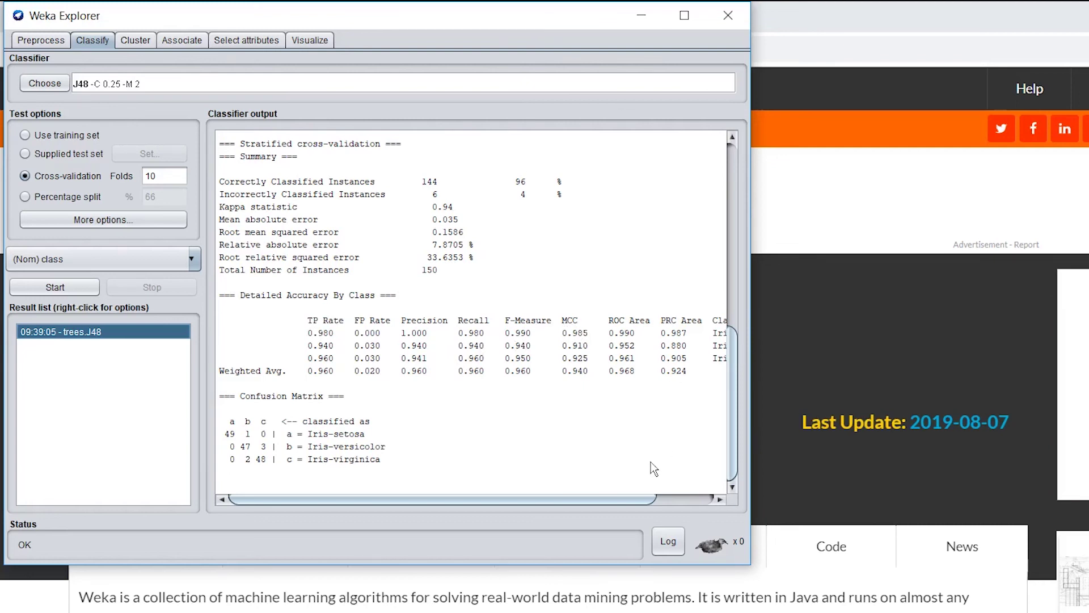
mouse_move(632, 502)
left_mouse_down()
mouse_move(712, 507)
mouse_move(622, 509)
left_mouse_up()
left_click_drag(637, 505, 554, 501)
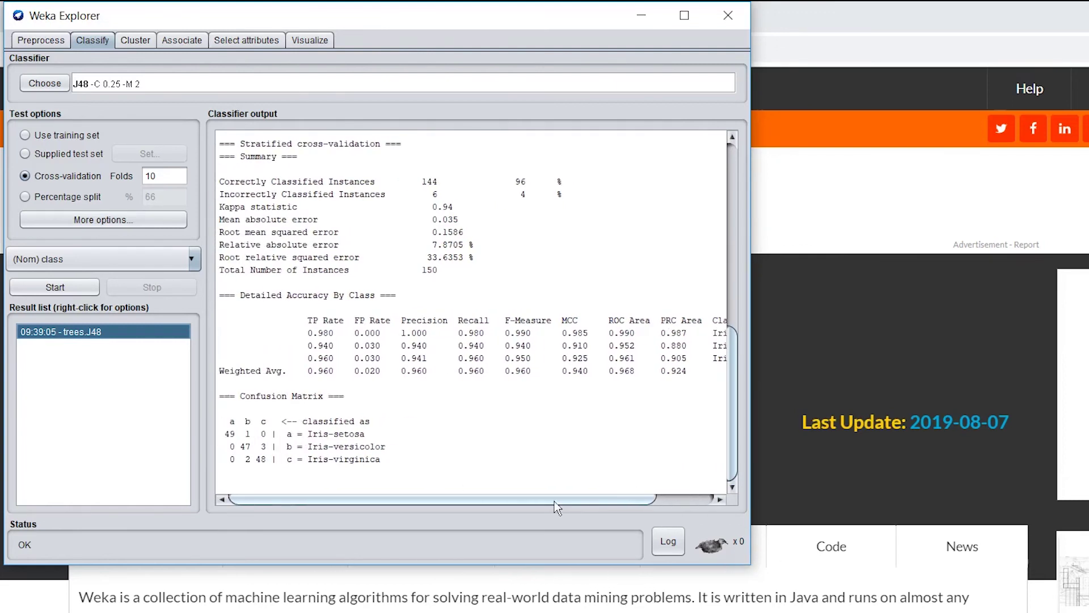